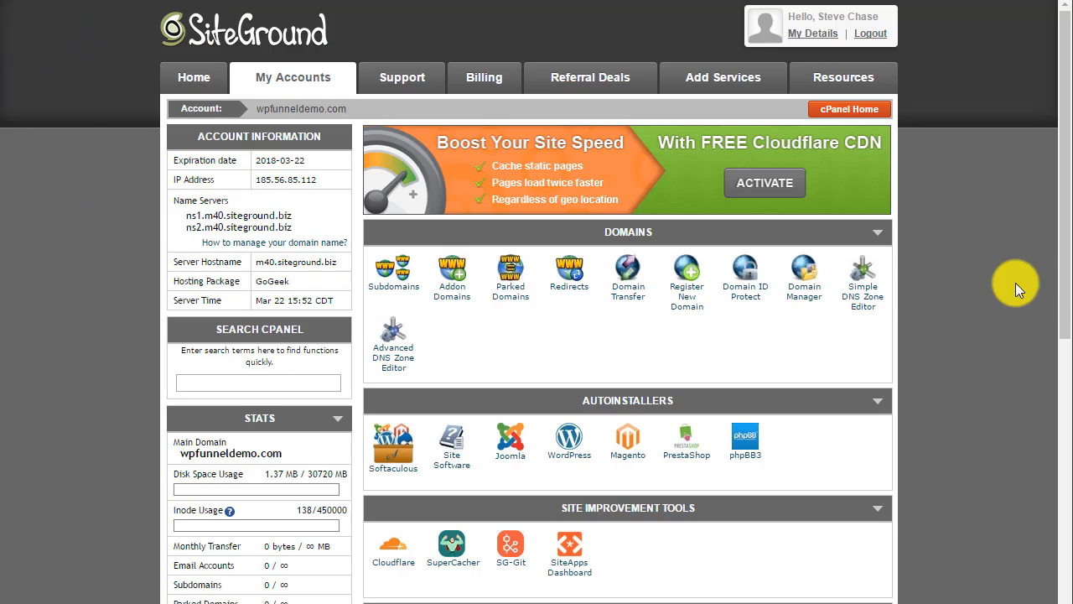
Step: Search the cPanel tools, trying 'email' and 'index' before filtering by 'wordpress'
scroll(855, 228, "down", 2)
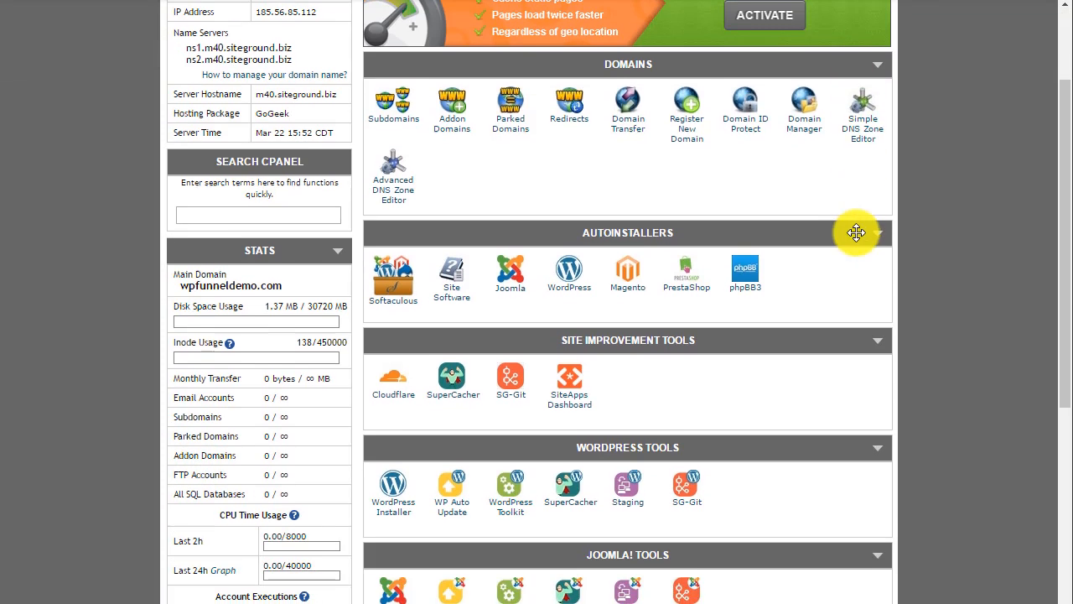
scroll(565, 59, "up", 2)
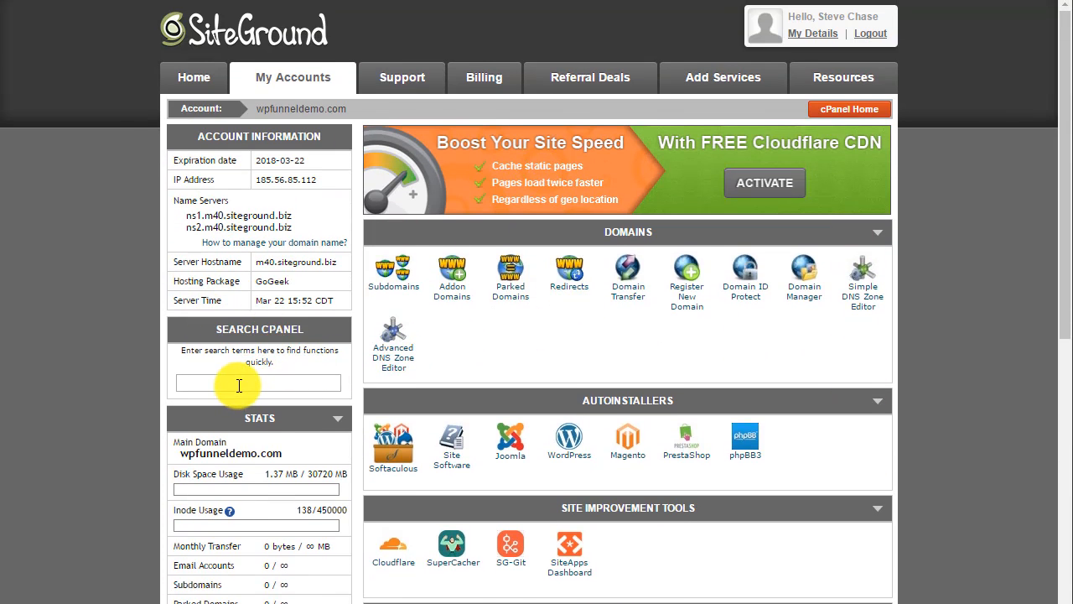
left_click(239, 385)
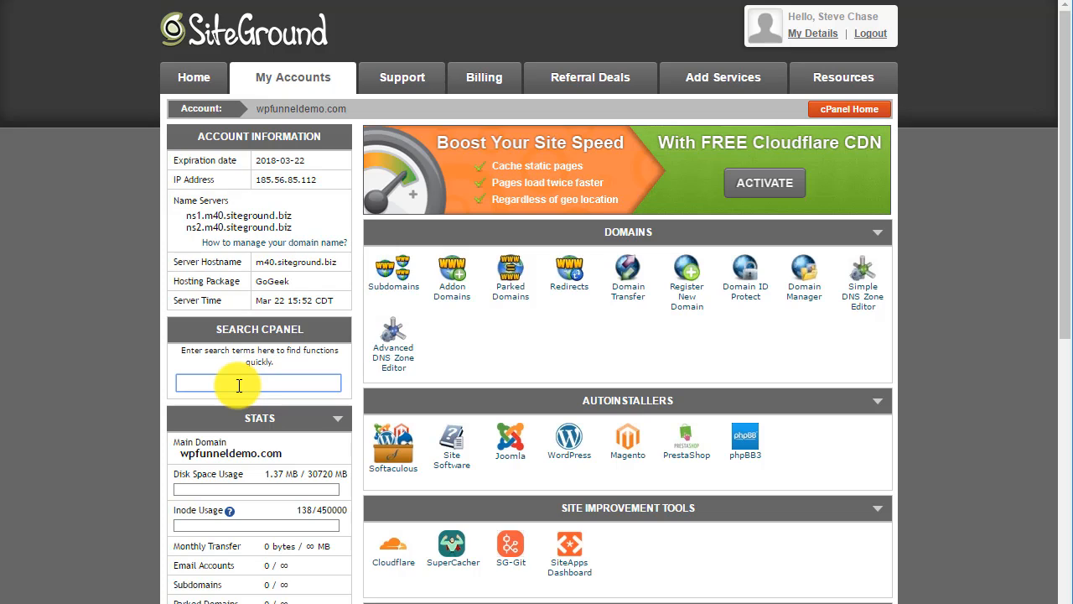
type("email")
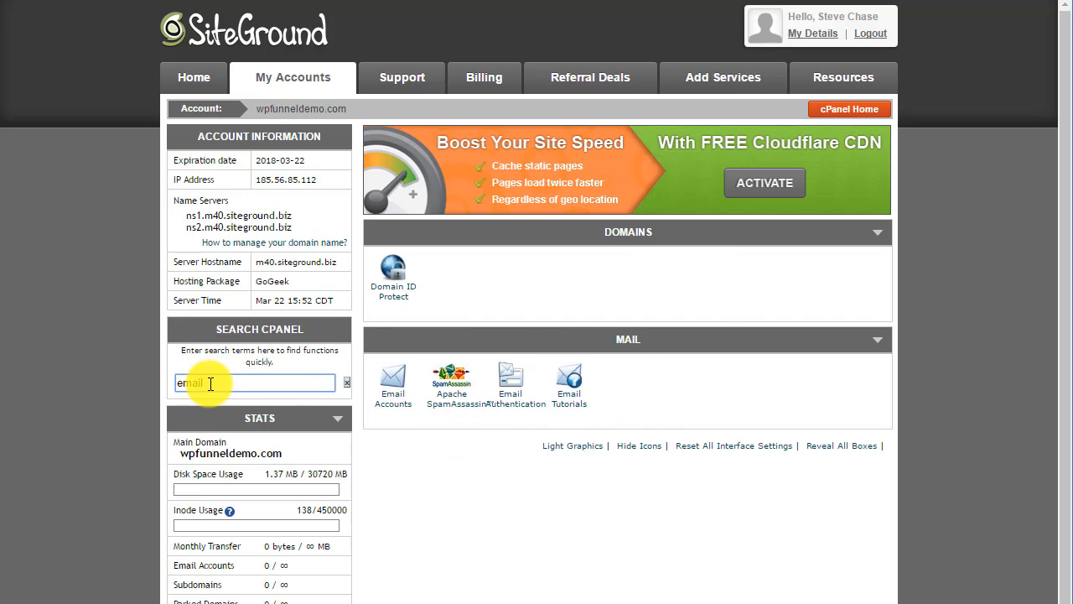
key("BackSpace")
key("BackSpace")
key("BackSpace")
key("BackSpace")
key("BackSpace")
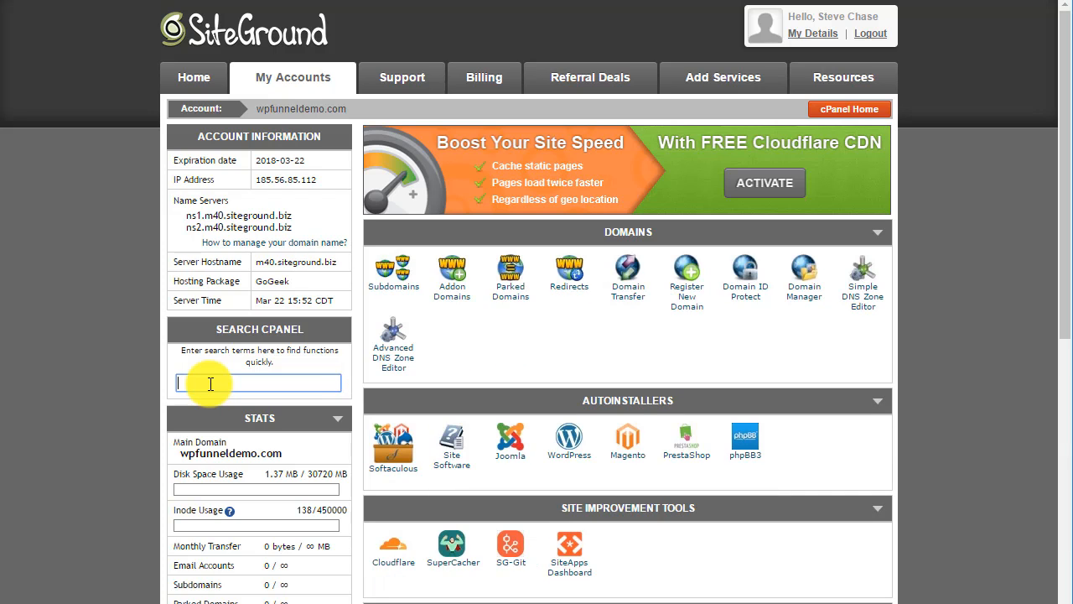
type("index")
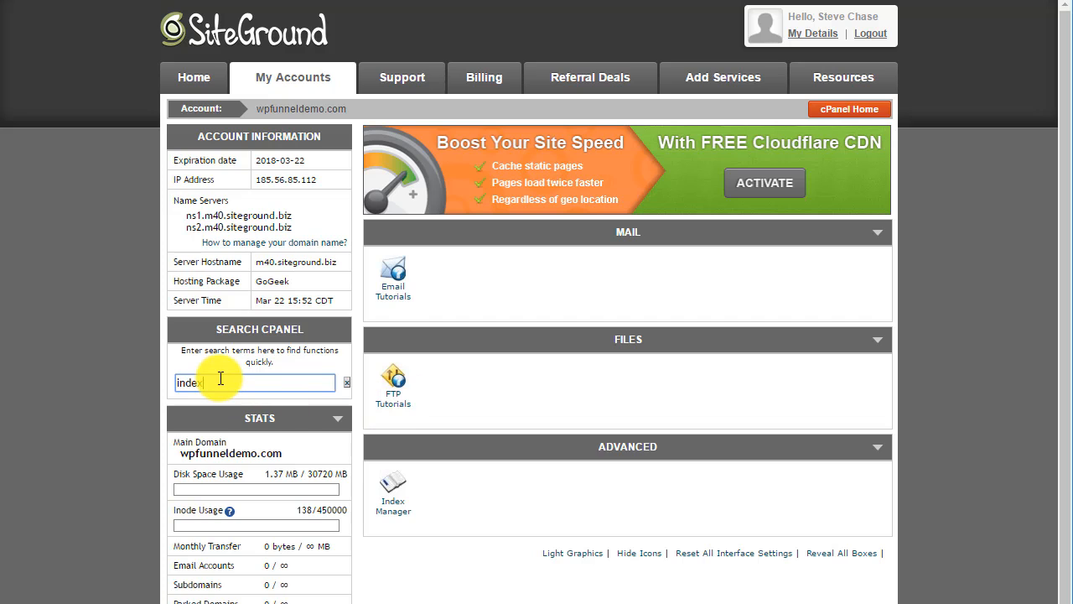
key("BackSpace")
key("BackSpace")
key("BackSpace")
key("BackSpace")
key("BackSpace")
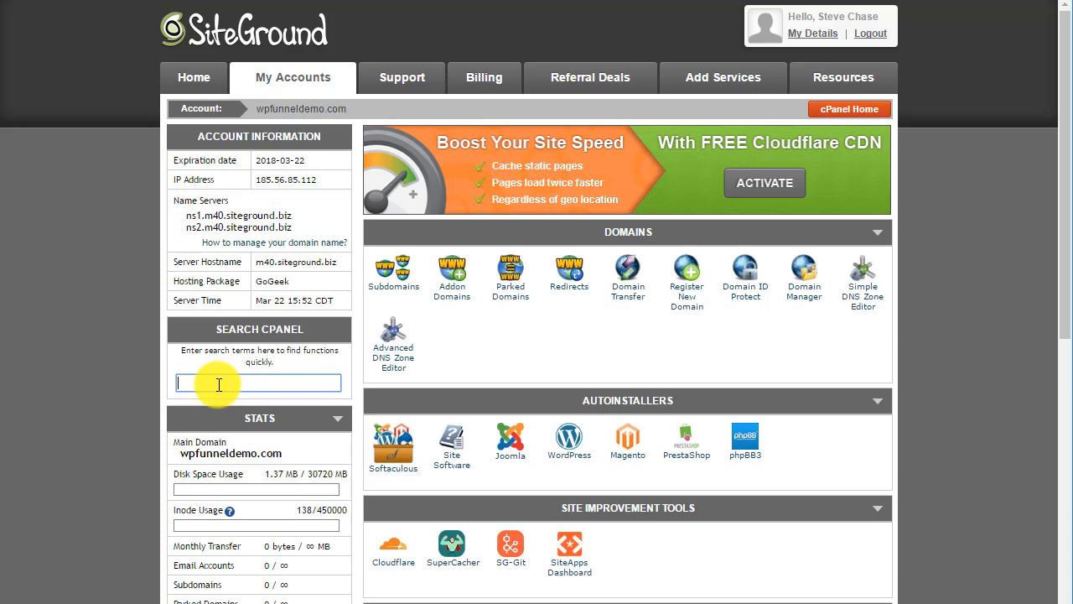
type("wordpress")
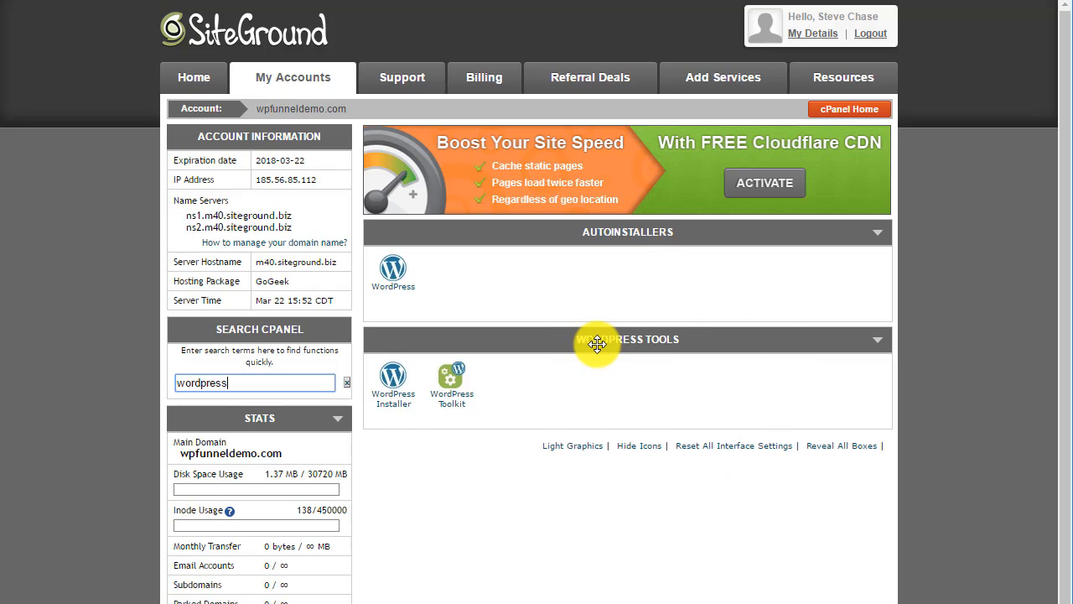
Step: Clear the search and open the WordPress Installer to view Softaculous's WordPress 4.7.3 page
left_click(344, 386)
scroll(542, 330, "down", 3)
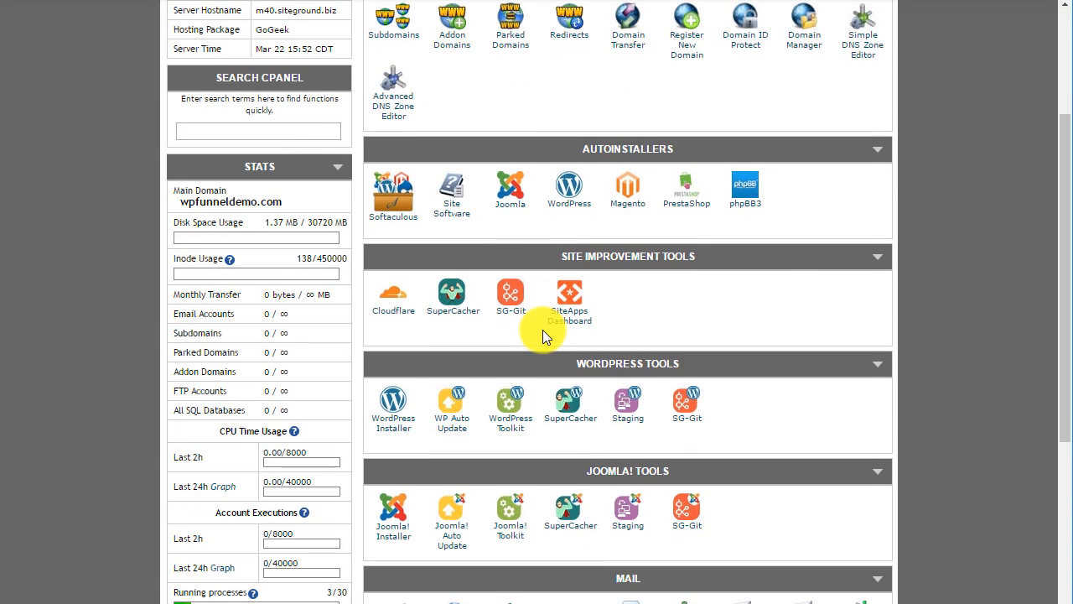
left_click(398, 413)
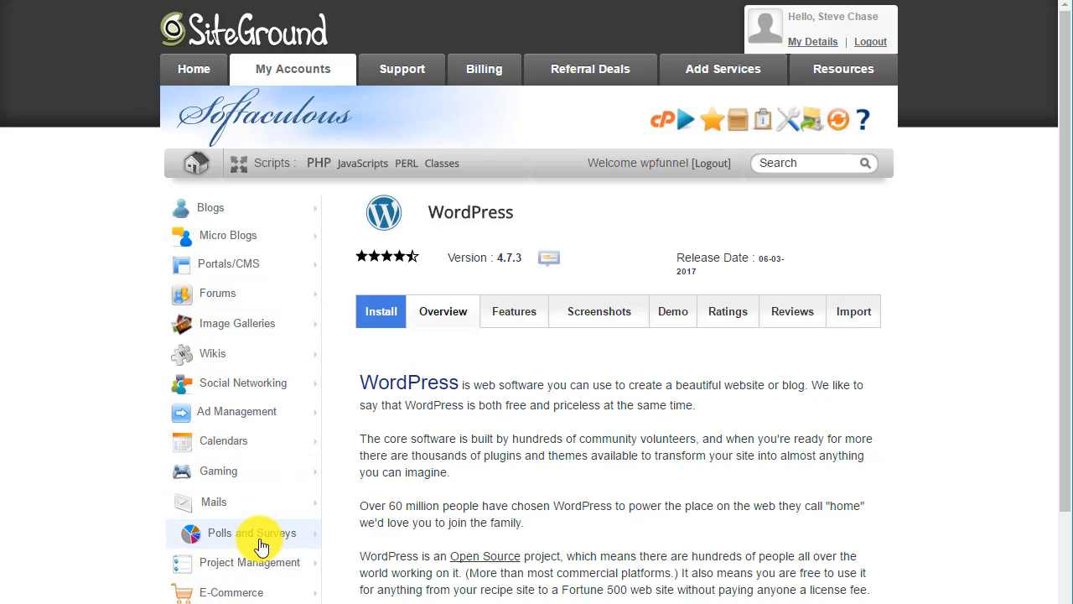
scroll(262, 546, "down", 4)
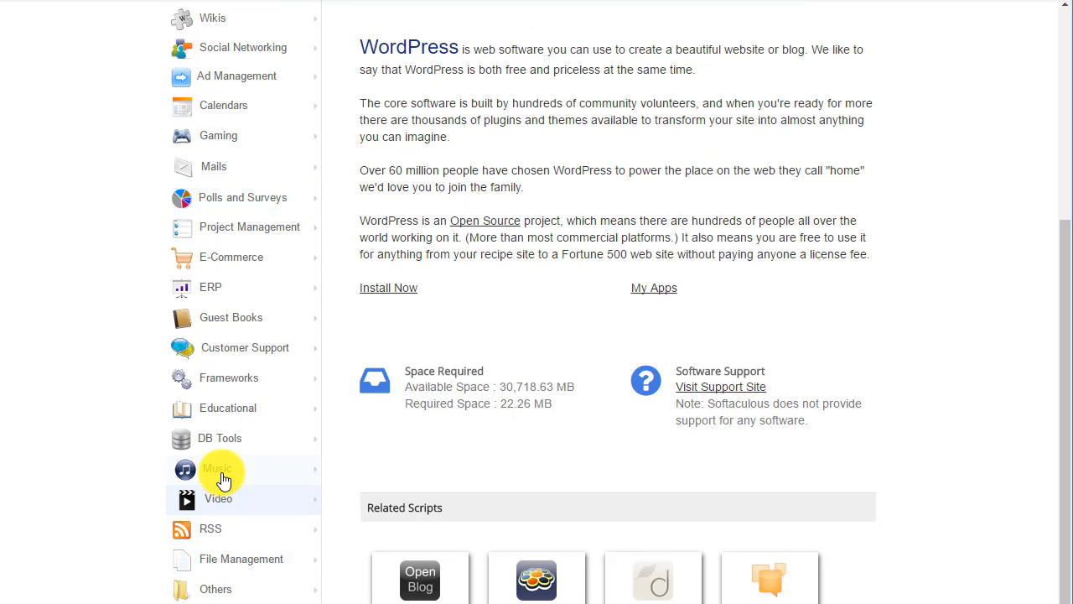
scroll(239, 369, "up", 4)
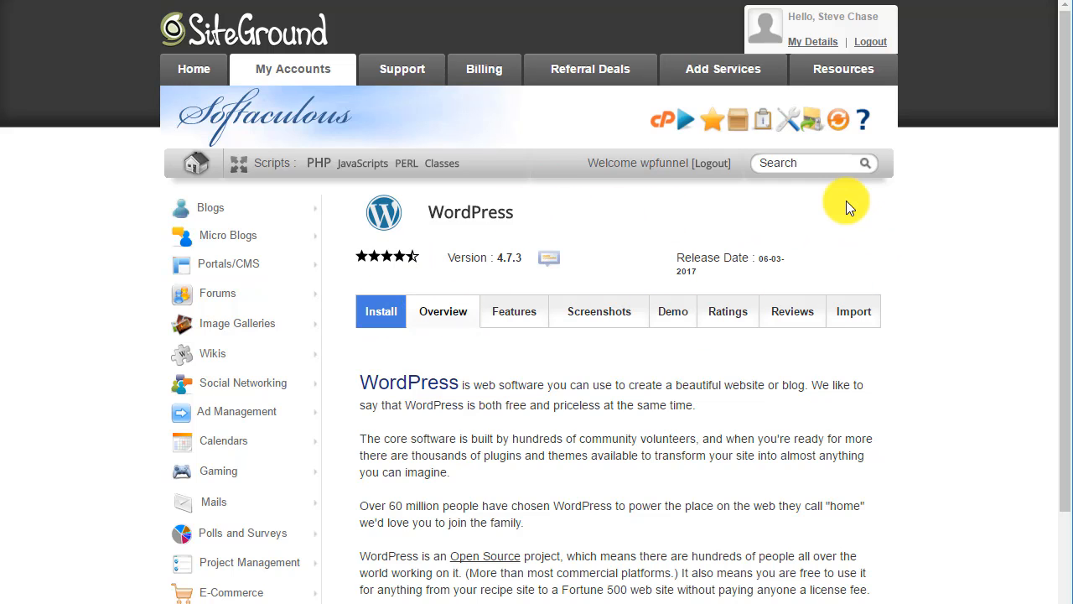
left_click(375, 317)
scroll(566, 256, "down", 2)
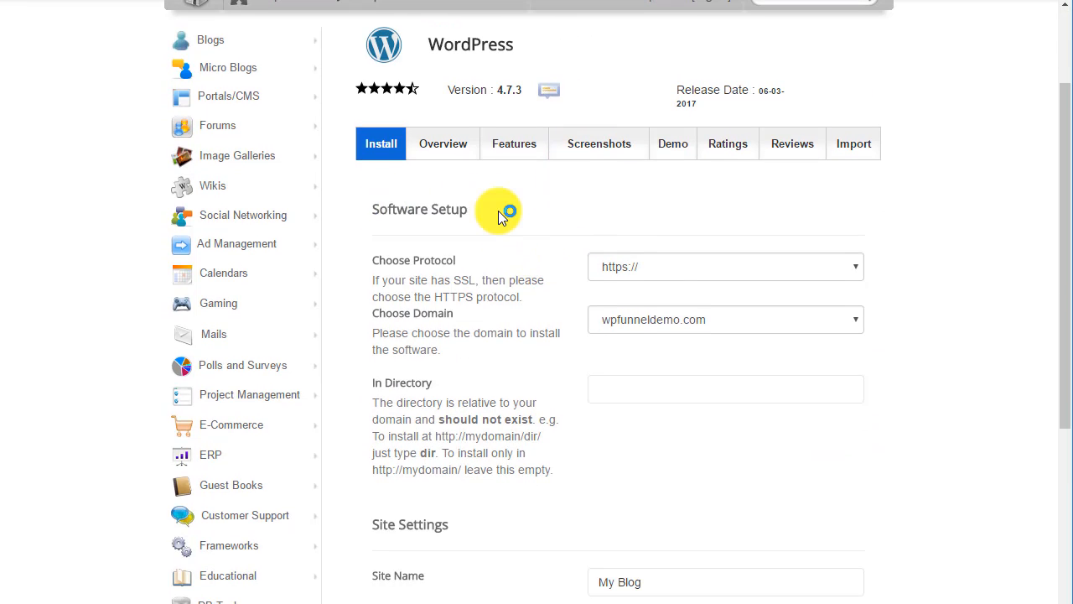
scroll(691, 193, "down", 1)
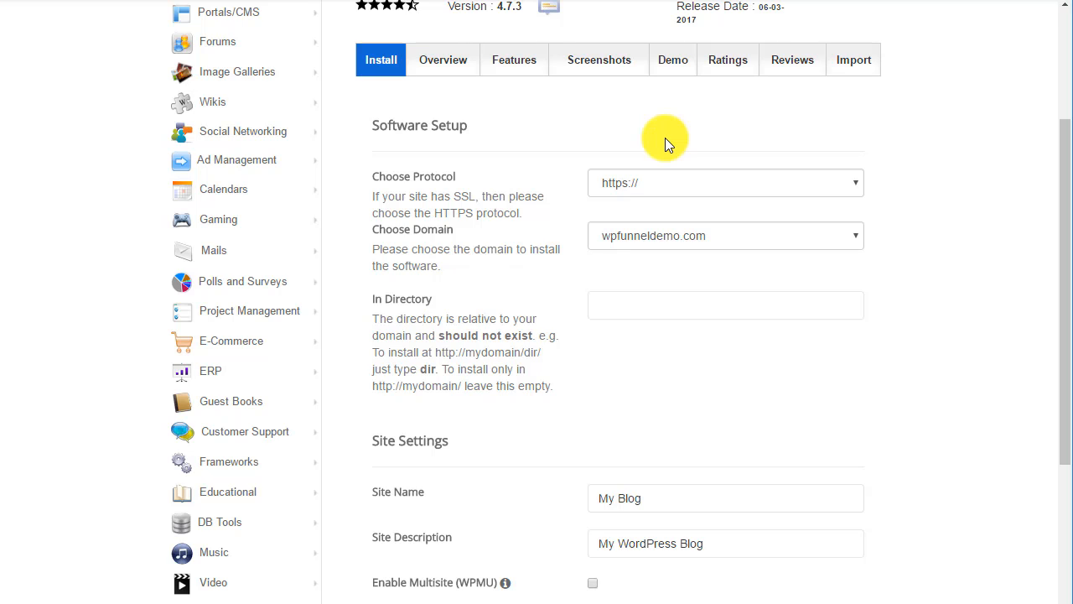
left_click(678, 179)
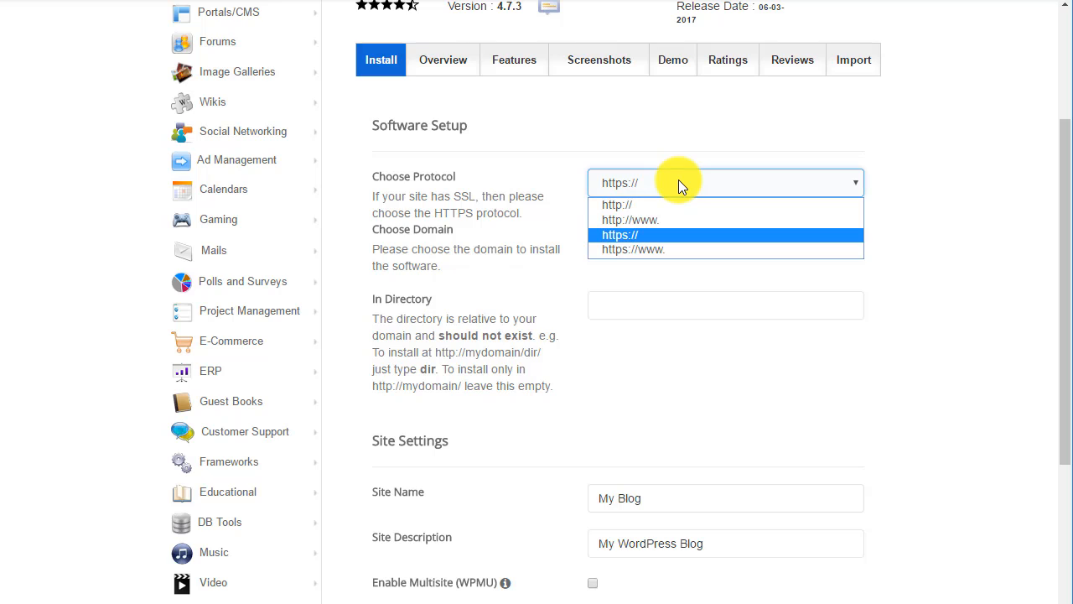
left_click(654, 239)
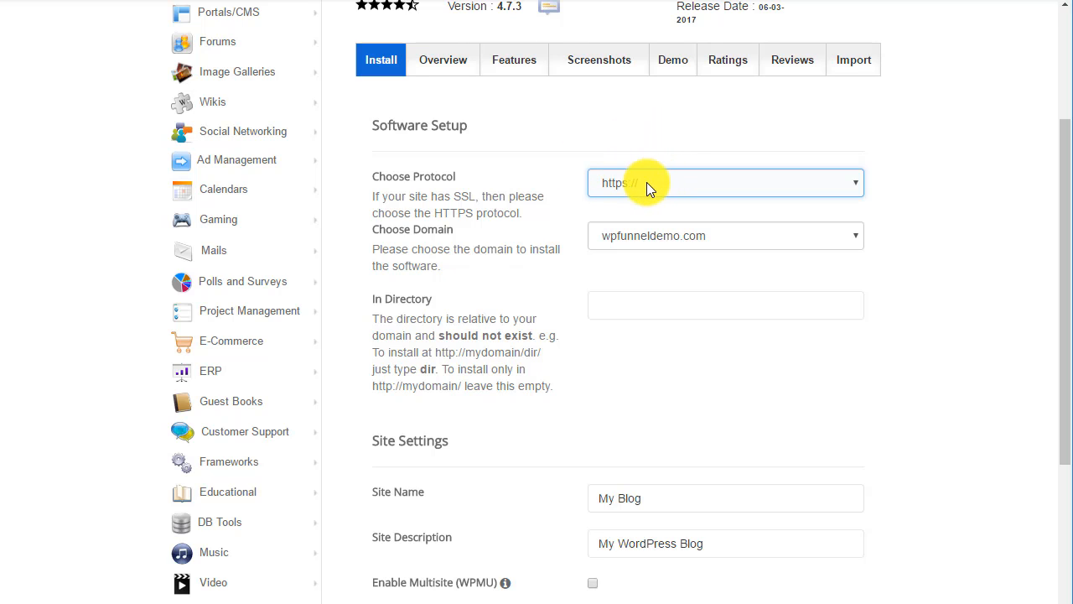
Step: Choose wpfunneldemo.com as the install domain and leave In Directory empty
left_click(680, 239)
left_click(679, 239)
left_click(679, 239)
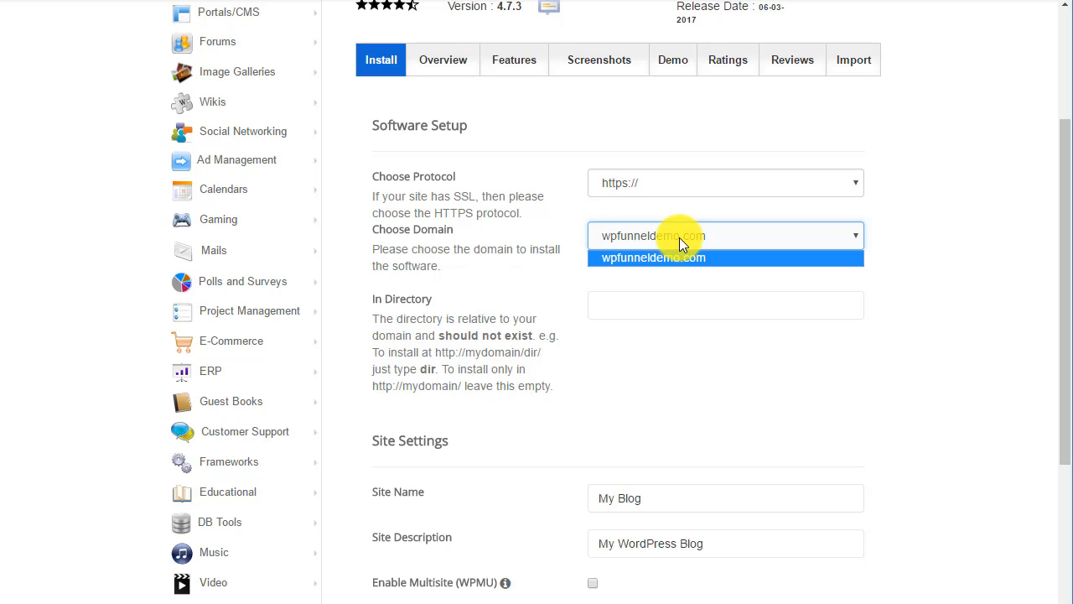
left_click(684, 238)
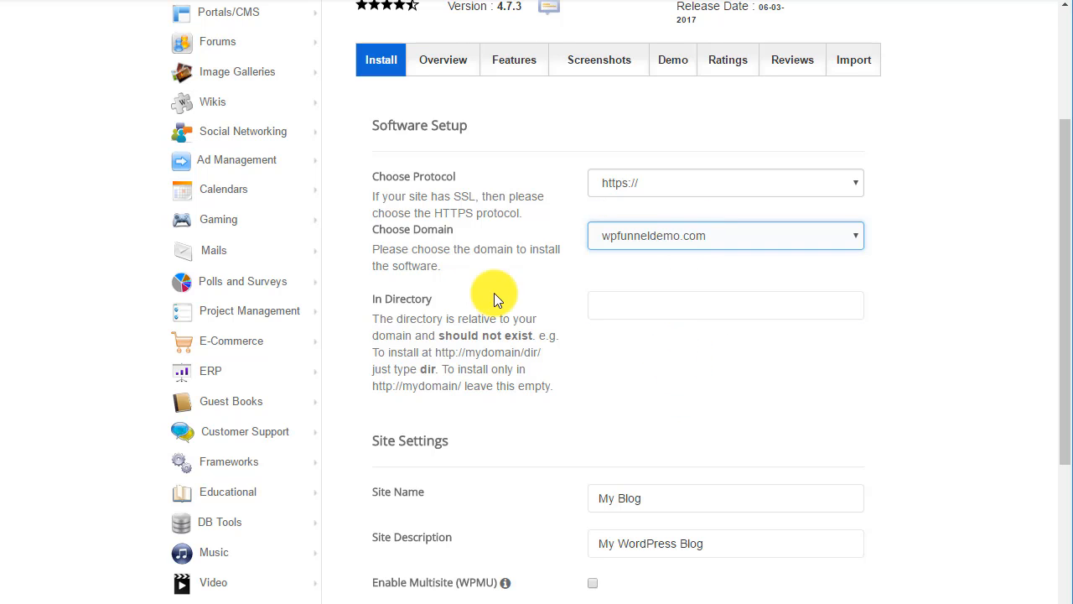
left_click(628, 303)
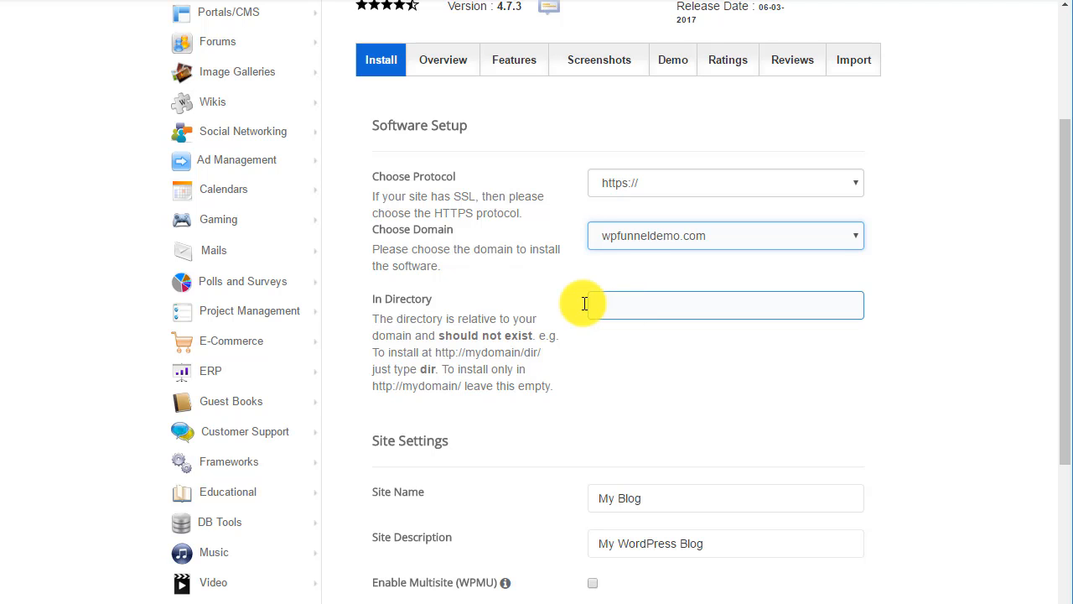
left_click(682, 350)
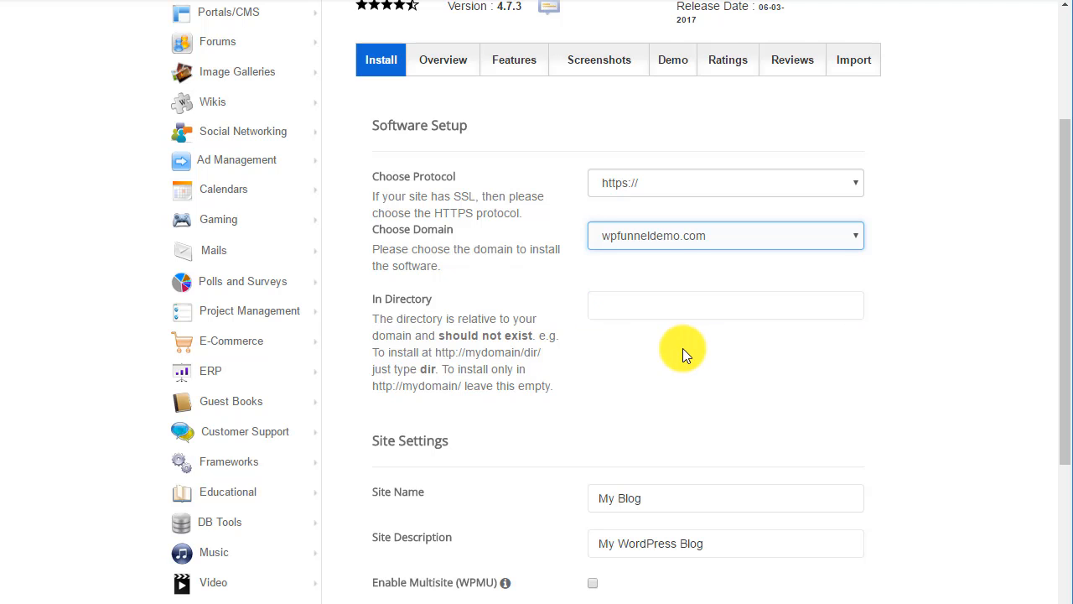
scroll(682, 351, "down", 4)
Step: Enter 'WP Funnel Demo' as the site name and 'My WP Funnel Demo Site' as the description
left_click(690, 157)
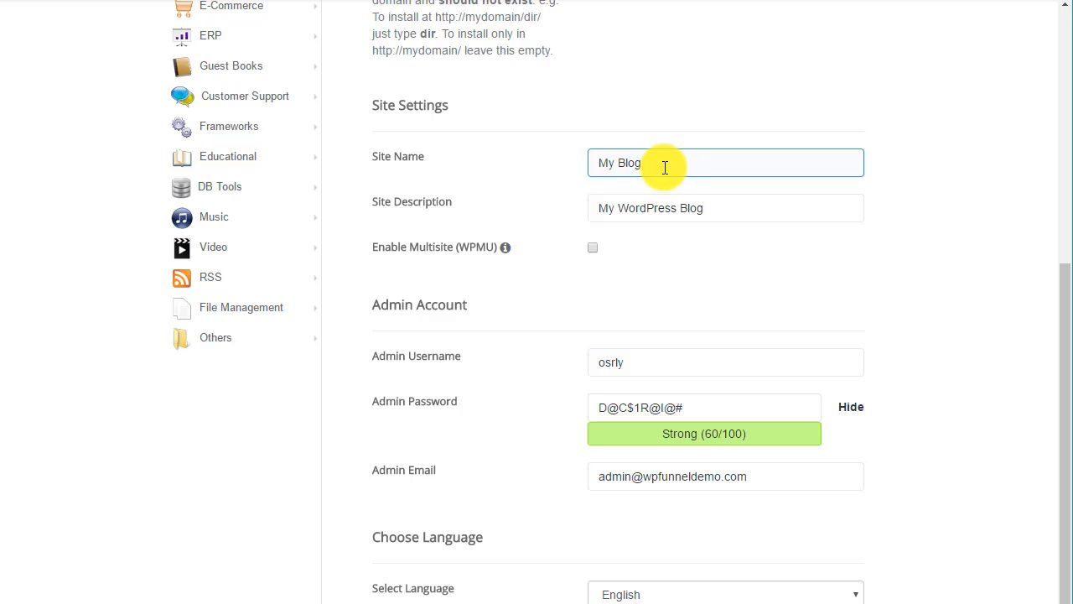
key("shift+Tab")
key("shift+Tab")
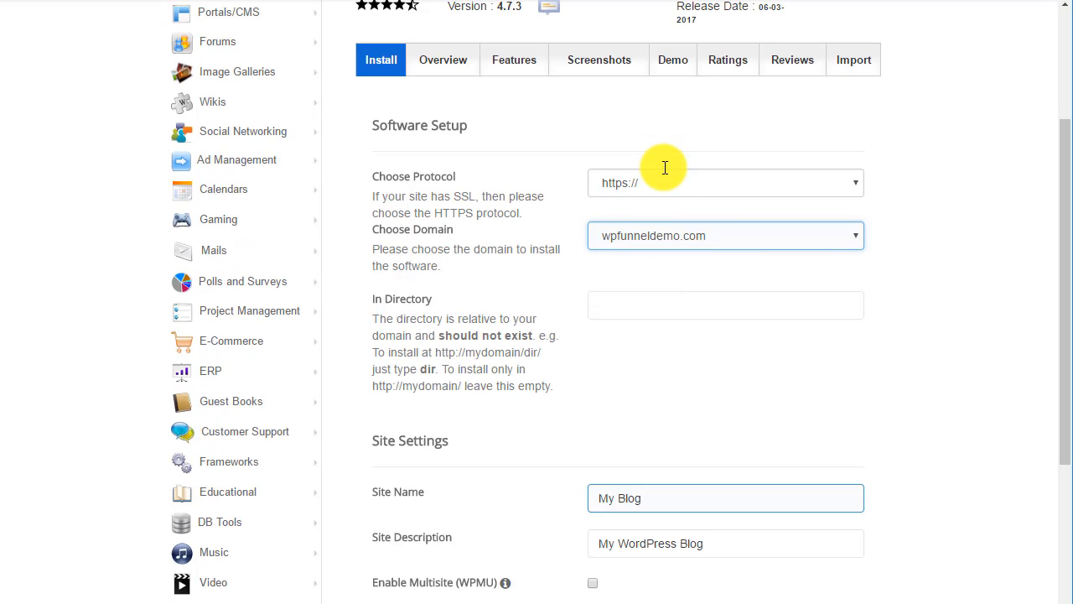
scroll(663, 169, "down", 4)
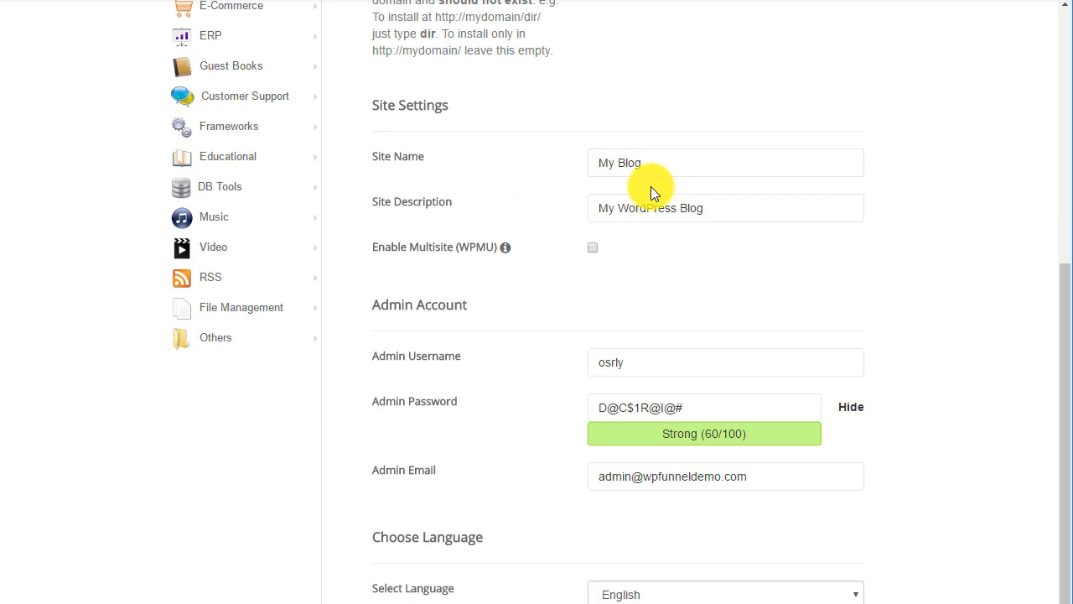
left_click_drag(659, 163, 532, 165)
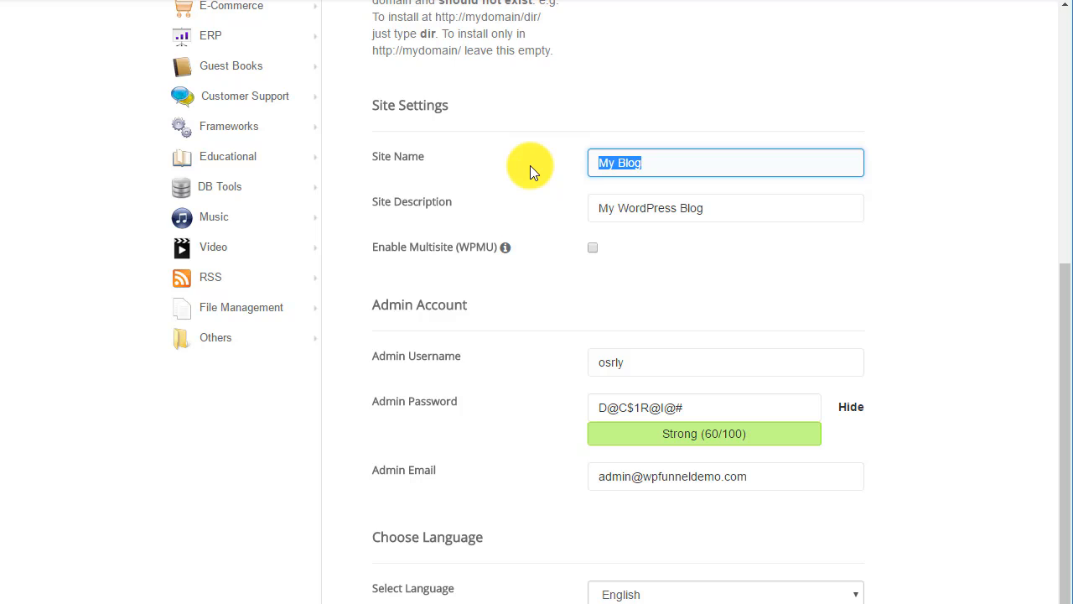
type("WP Funne")
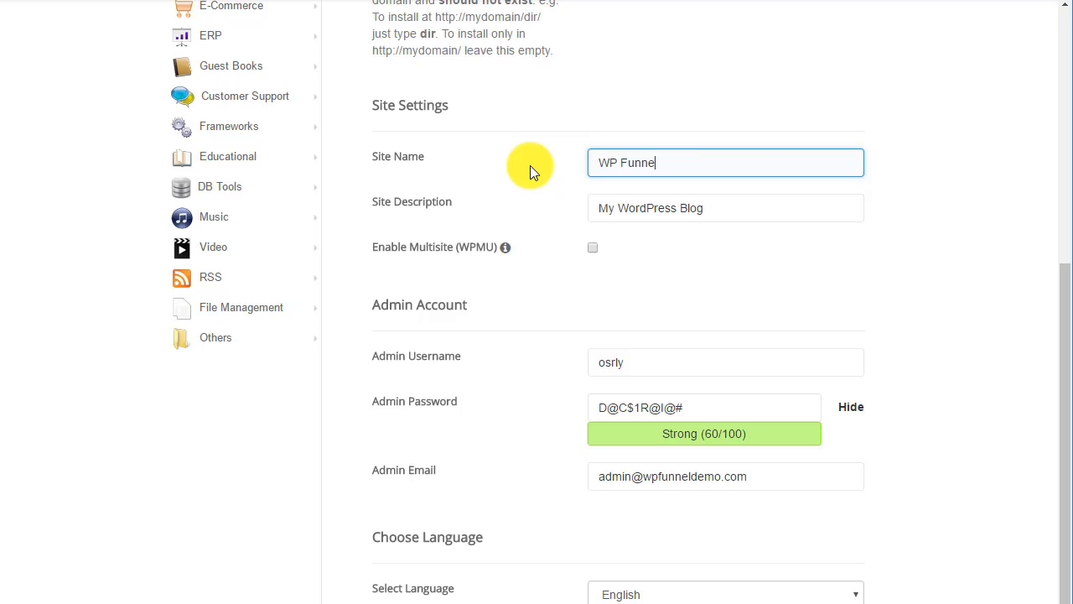
type("l Demo")
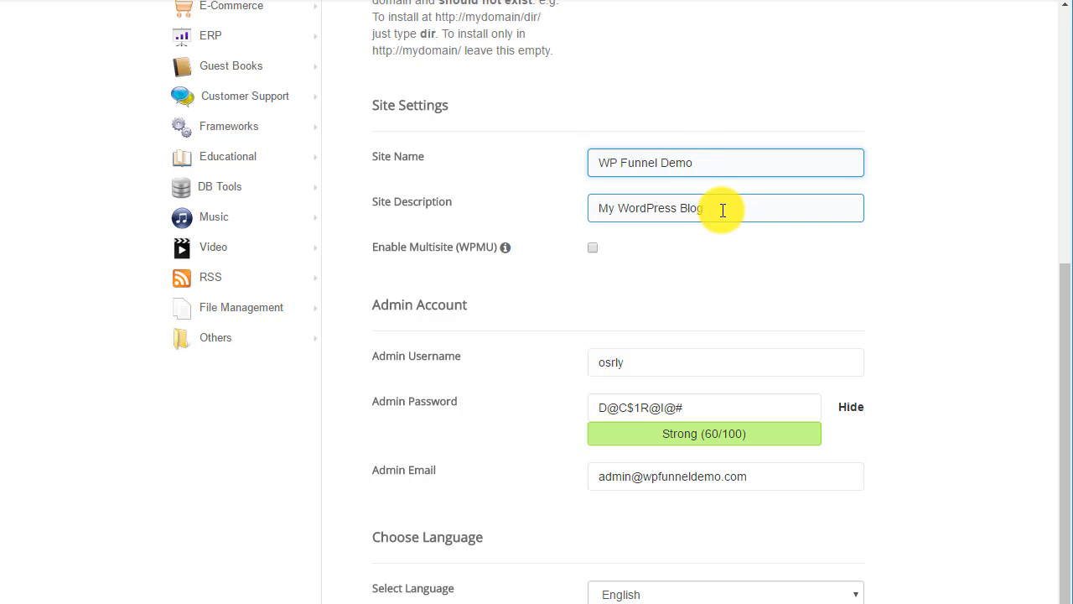
left_click_drag(718, 208, 531, 211)
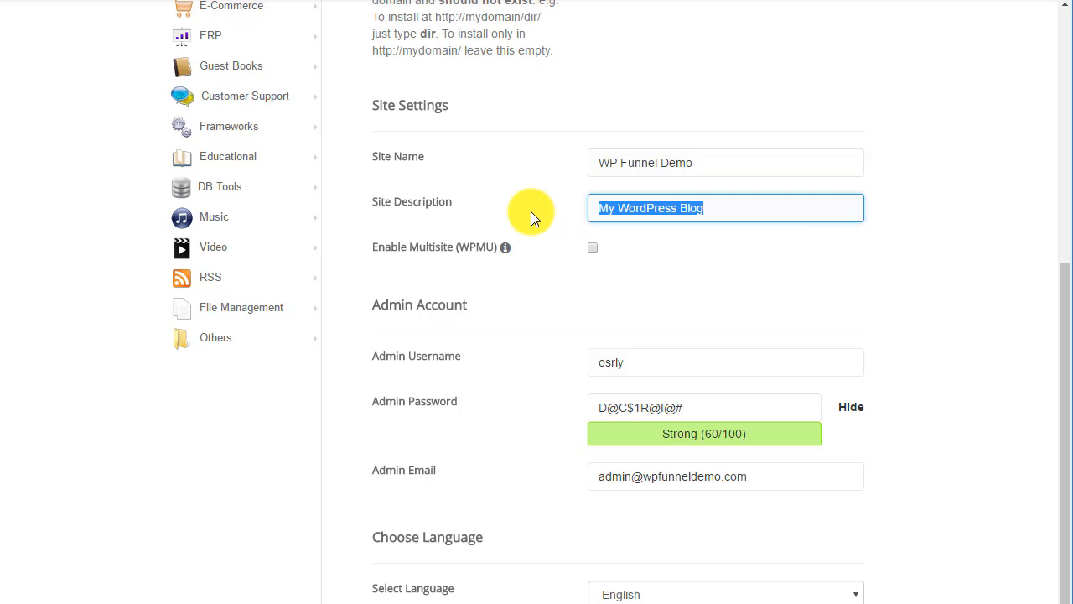
type("My WP ")
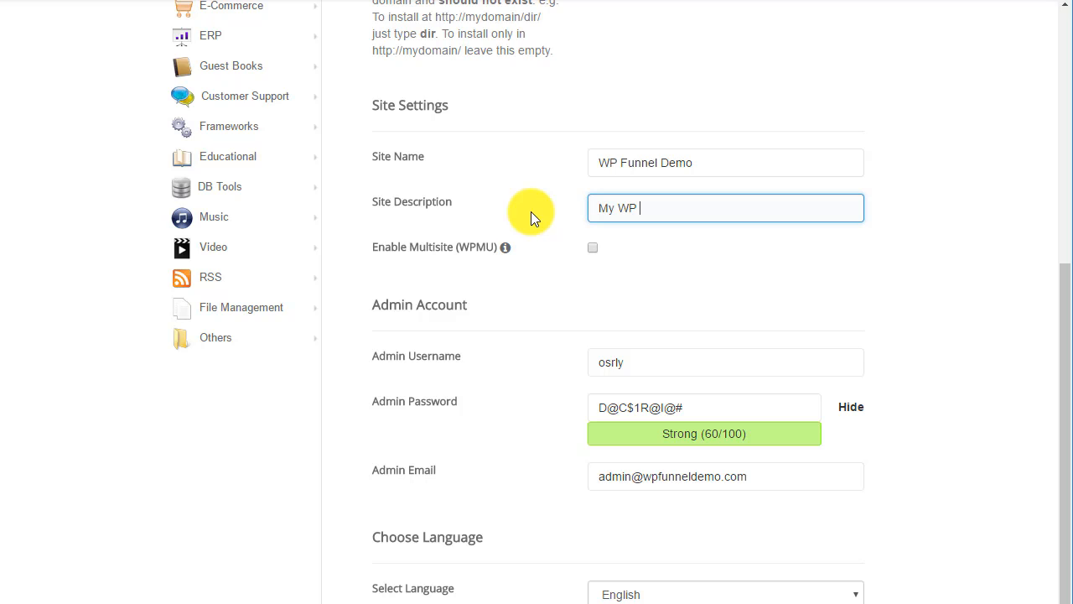
type("Funnel Demo Site")
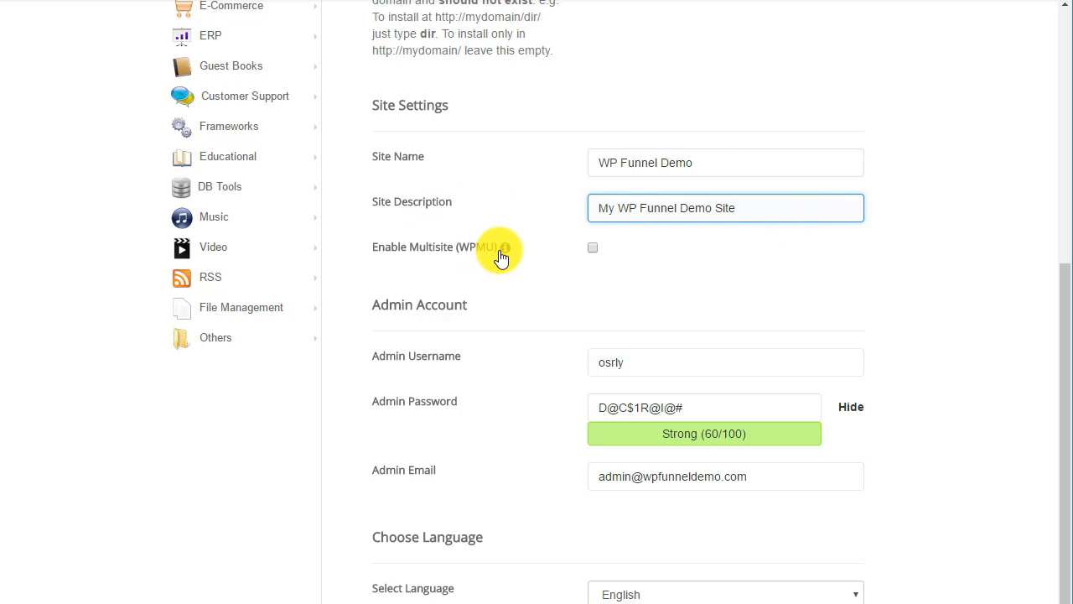
mouse_move(506, 251)
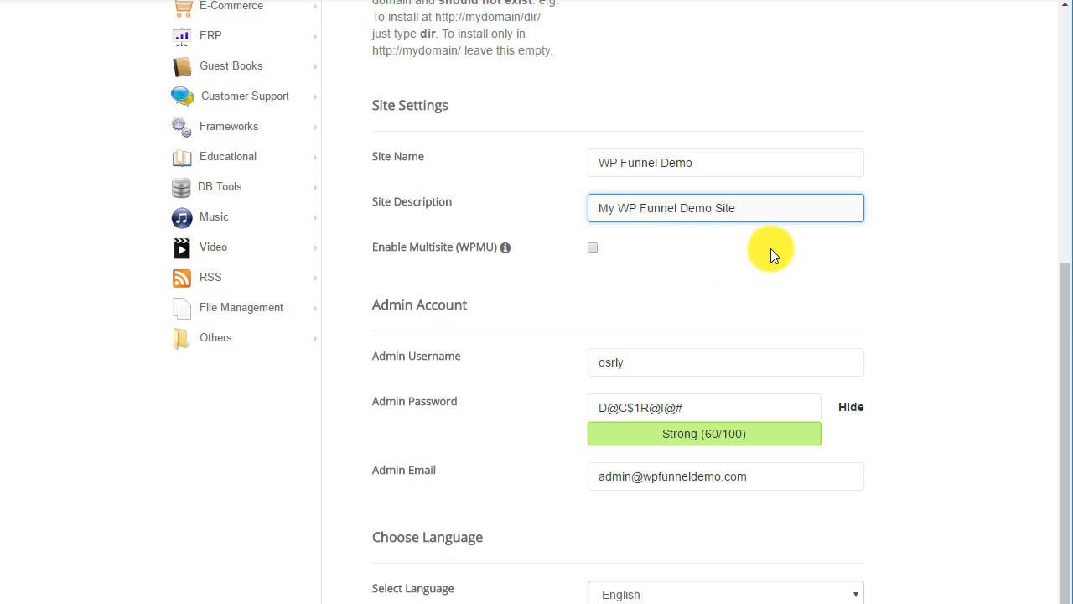
Step: Replace the admin username with 'admin'
scroll(755, 202, "down", 2)
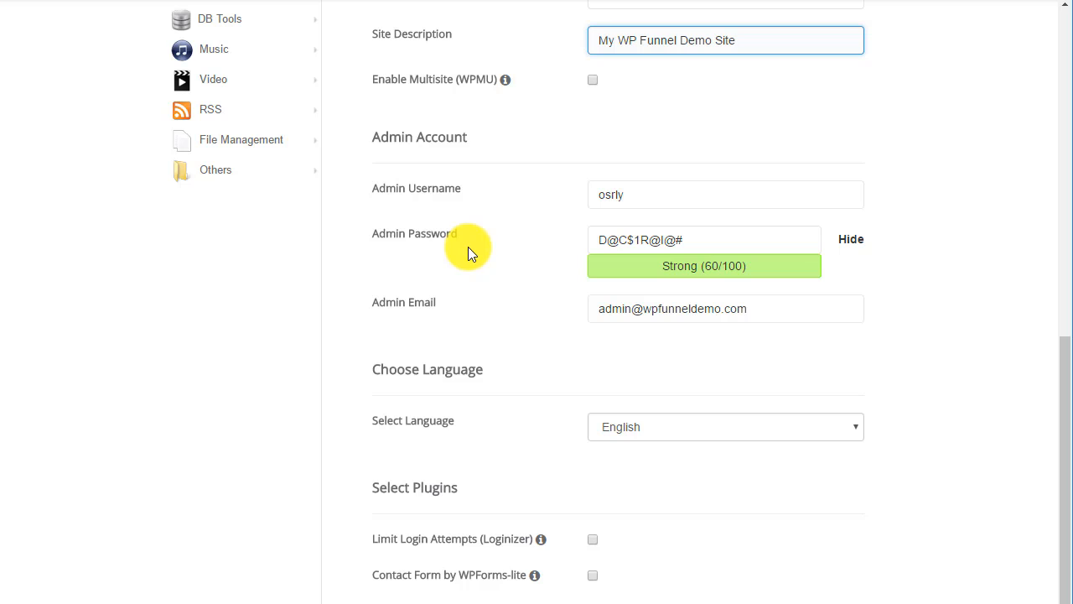
left_click(625, 307)
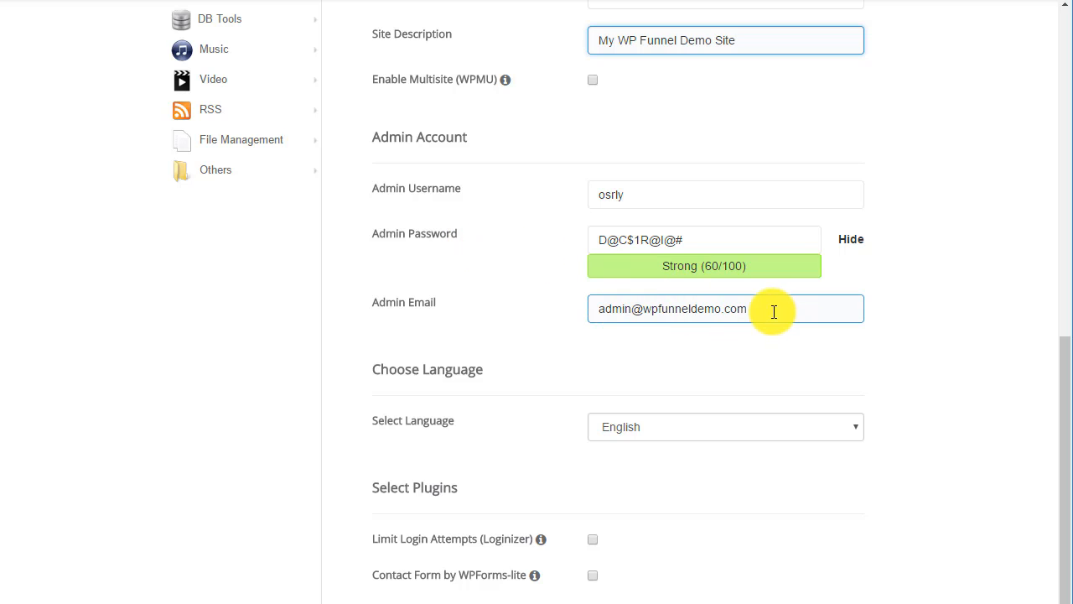
double_click(614, 194)
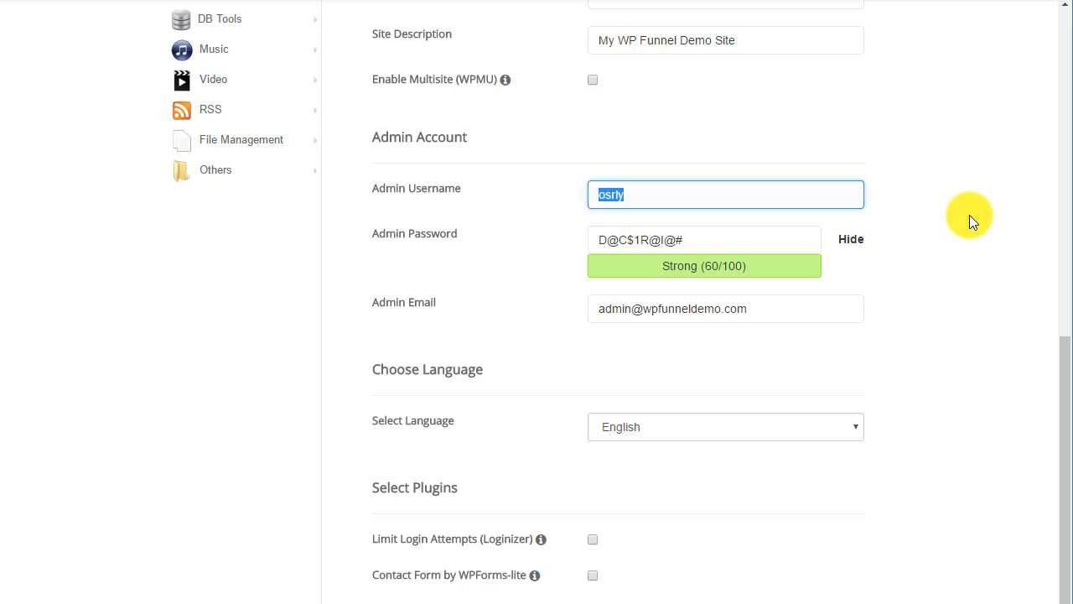
type("admin")
key("BackSpace")
key("BackSpace")
key("BackSpace")
key("BackSpace")
key("BackSpace")
type("admin")
Step: Set a new Strong (98/100) admin password and start typing a replacement admin e-mail address
left_click(701, 239)
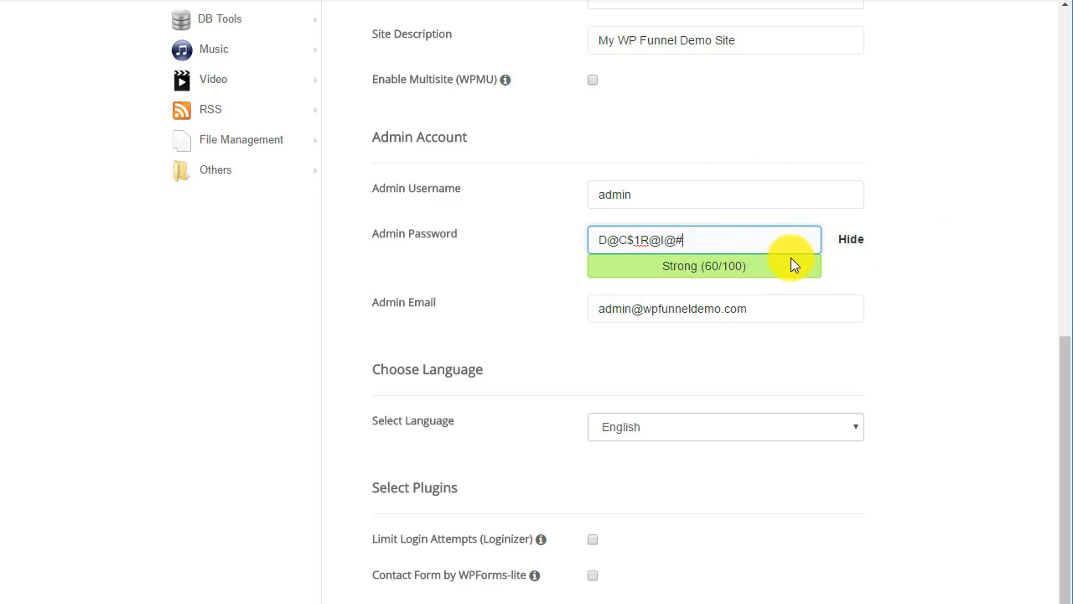
key("BackSpace")
key("BackSpace")
key("BackSpace")
key("BackSpace")
key("BackSpace")
key("BackSpace")
key("BackSpace")
key("BackSpace")
key("BackSpace")
key("BackSpace")
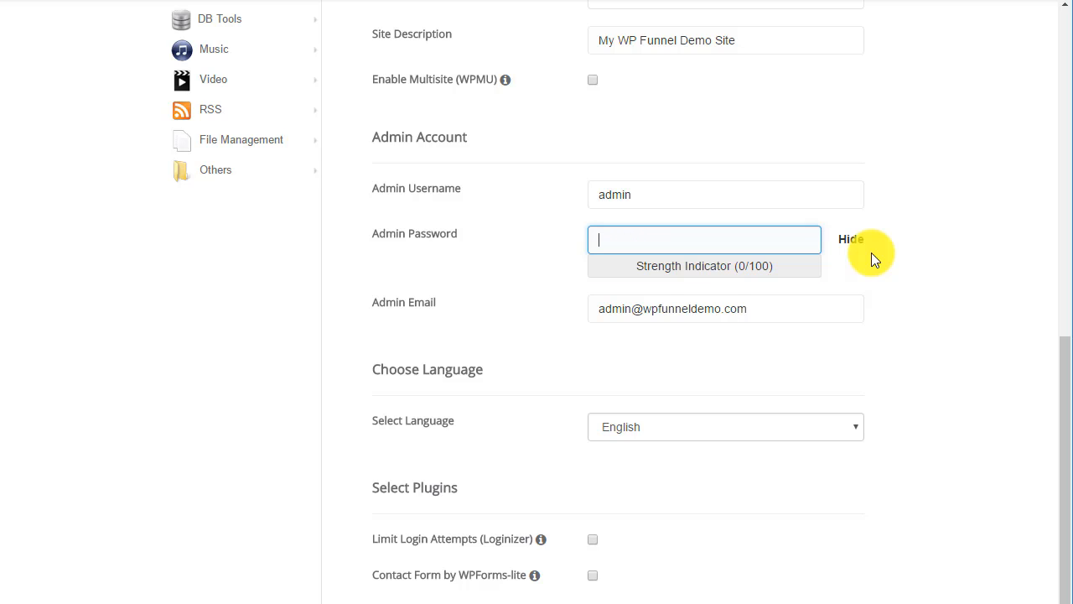
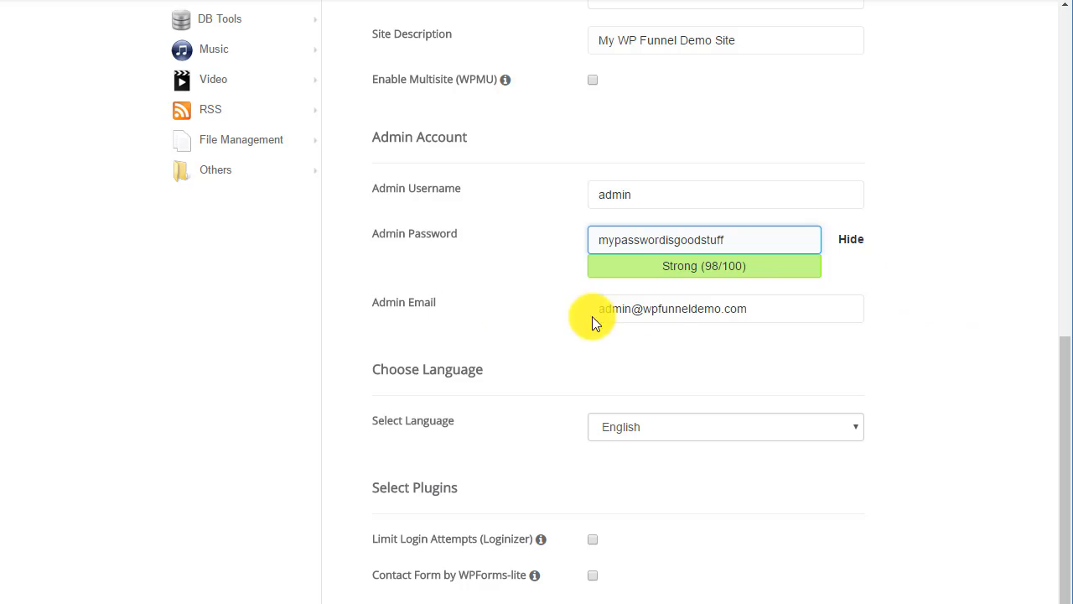
left_click(786, 304)
left_click_drag(772, 306, 540, 305)
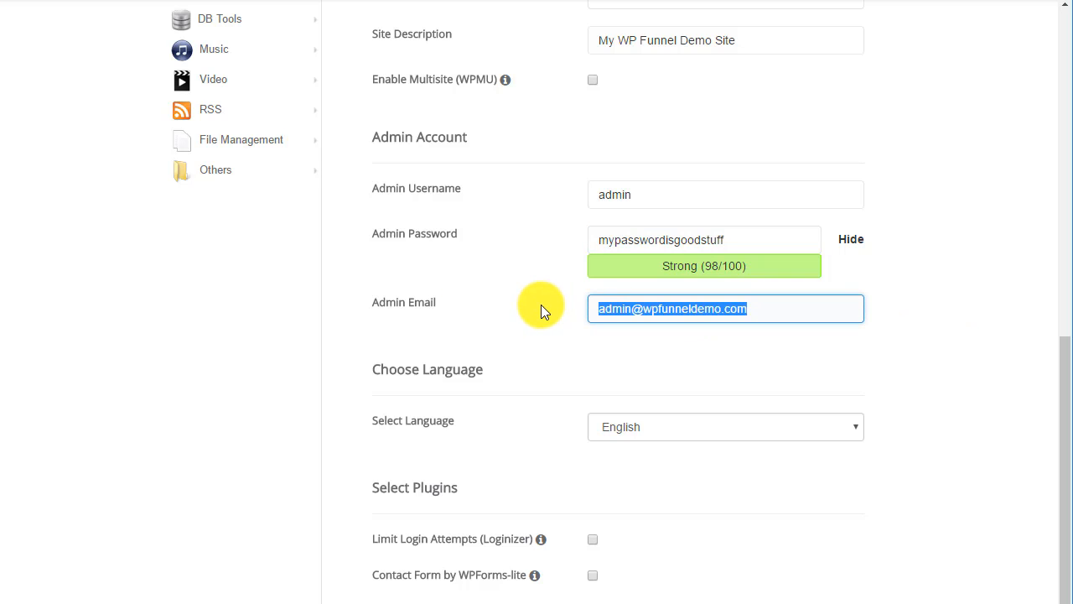
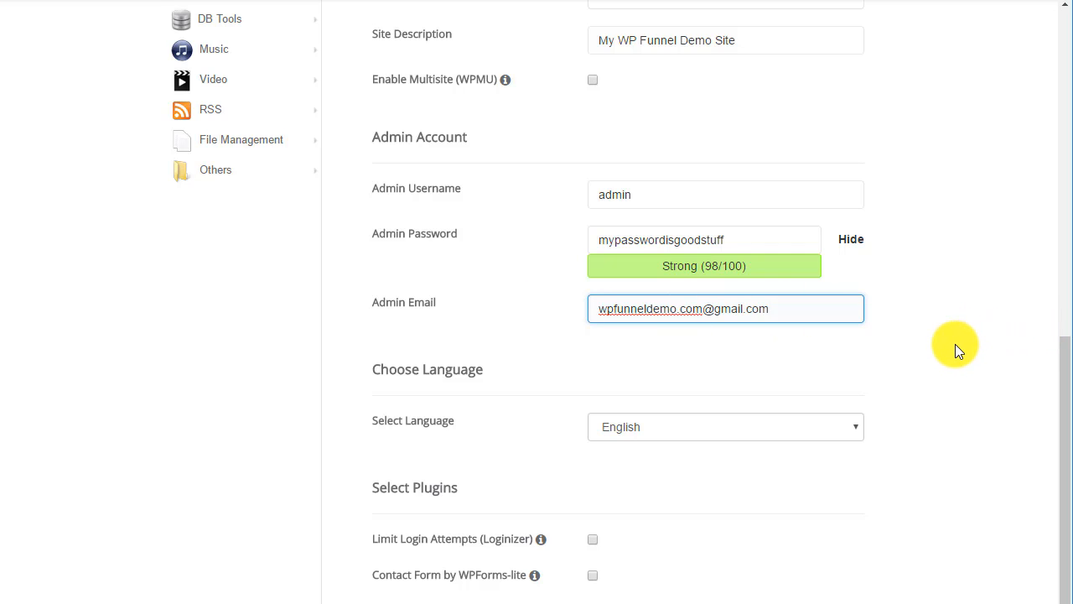
Step: Keep English as the site language
scroll(955, 343, "down", 1)
scroll(955, 344, "up", 3)
scroll(955, 344, "down", 2)
scroll(955, 344, "down", 1)
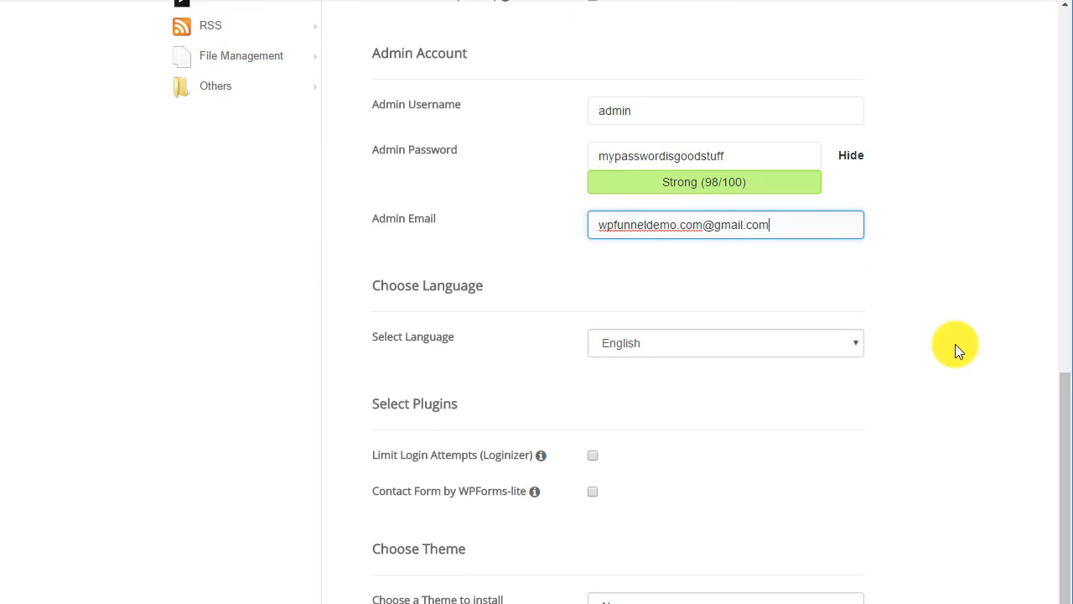
left_click(660, 346)
left_click(902, 350)
scroll(902, 348, "down", 2)
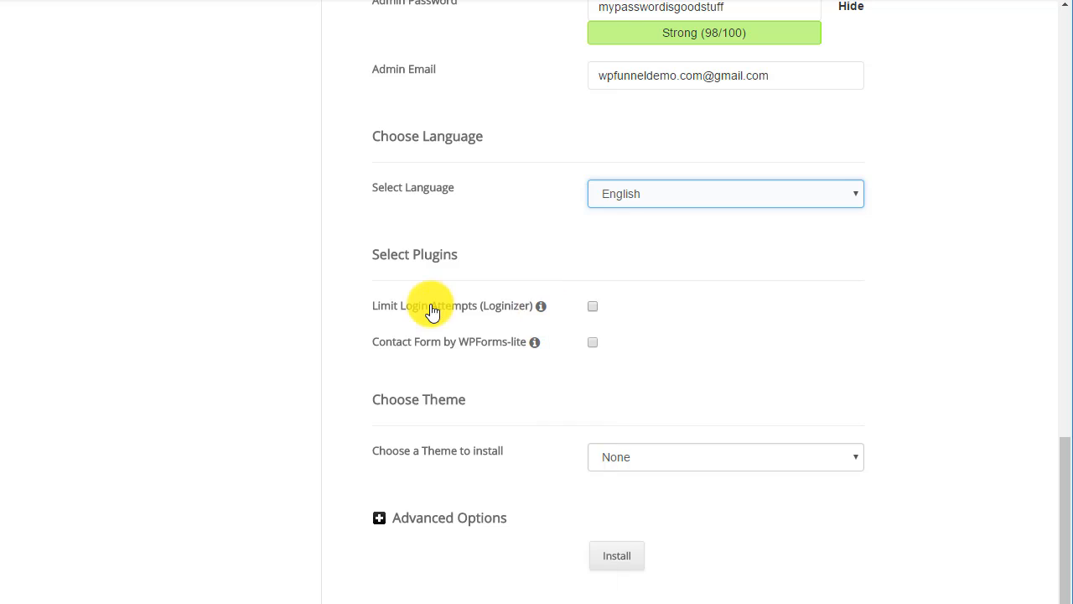
Step: Leave the theme as None and expand Advanced Options showing database wp491
mouse_move(534, 347)
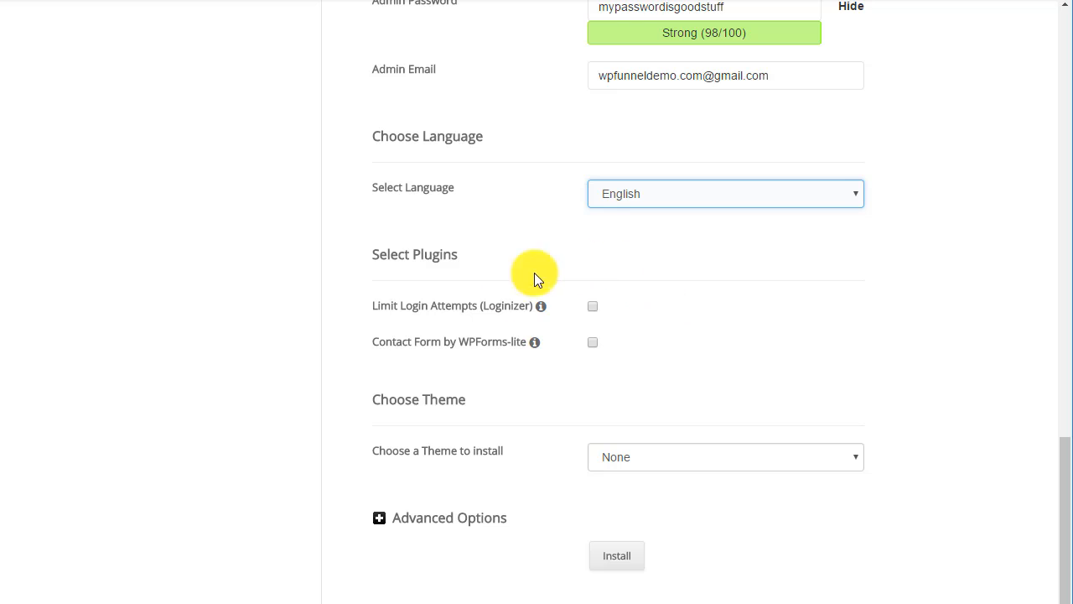
mouse_move(541, 310)
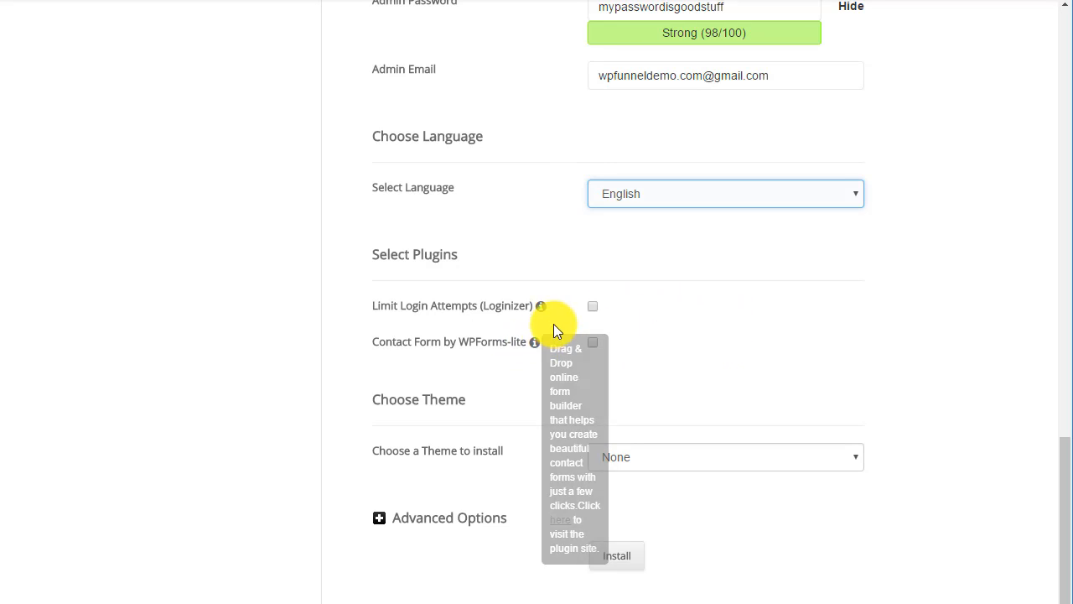
left_click(648, 457)
left_click(649, 457)
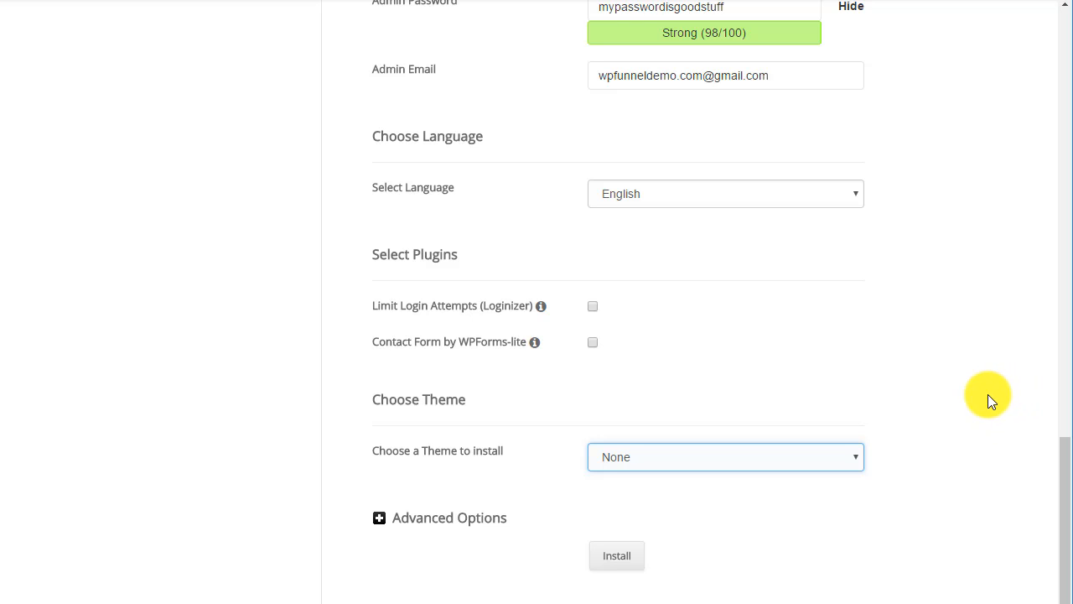
left_click(379, 517)
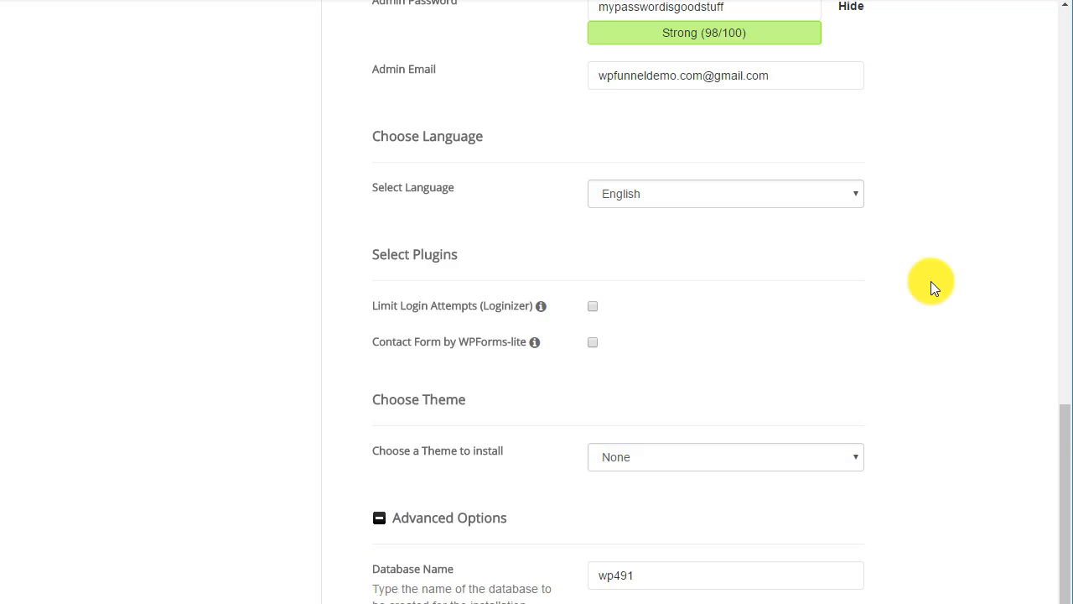
Step: Replace the database name wp491 with mlp13 in Advanced Options
scroll(931, 285, "down", 2)
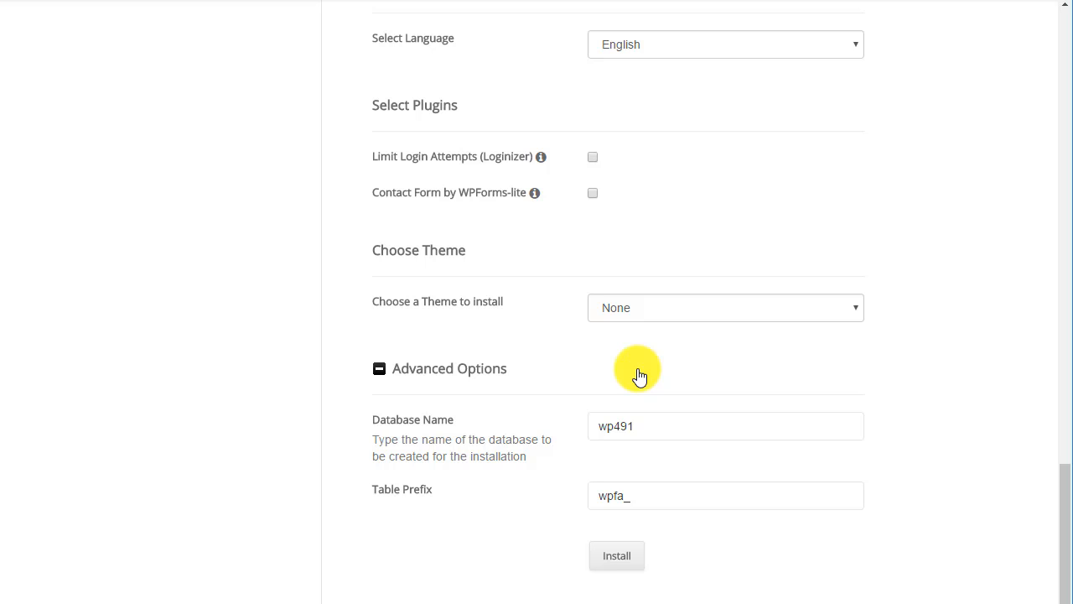
left_click(417, 373)
left_click(380, 518)
scroll(738, 495, "down", 2)
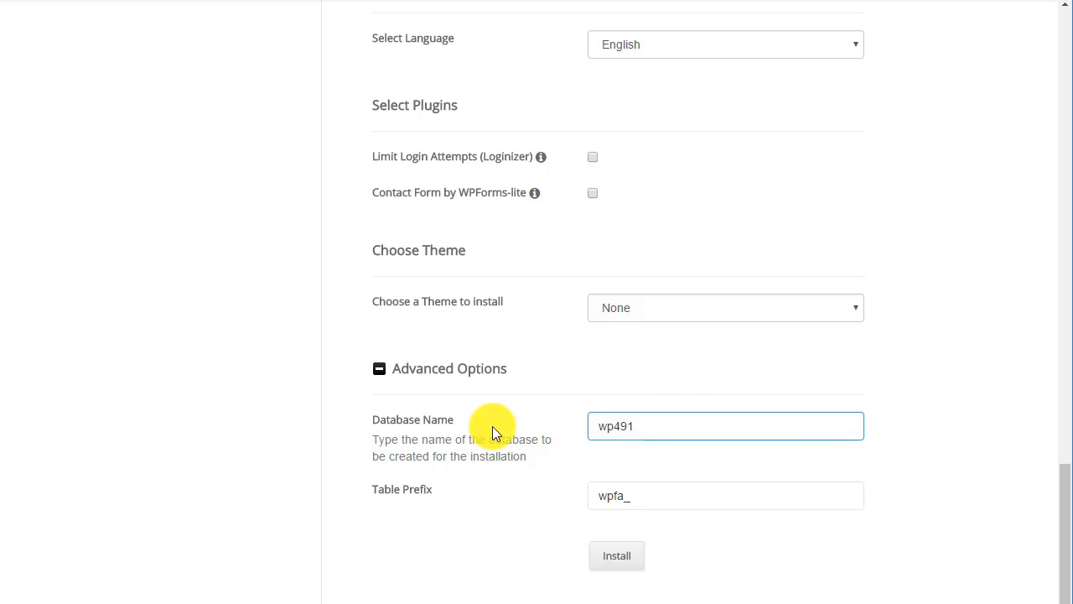
left_click(424, 496)
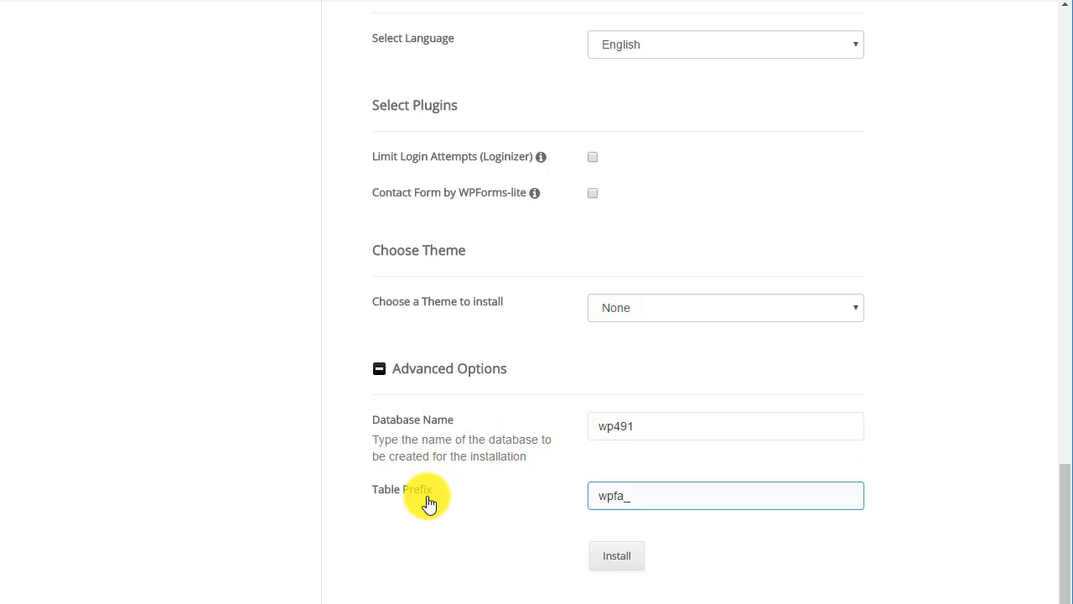
left_click(648, 430)
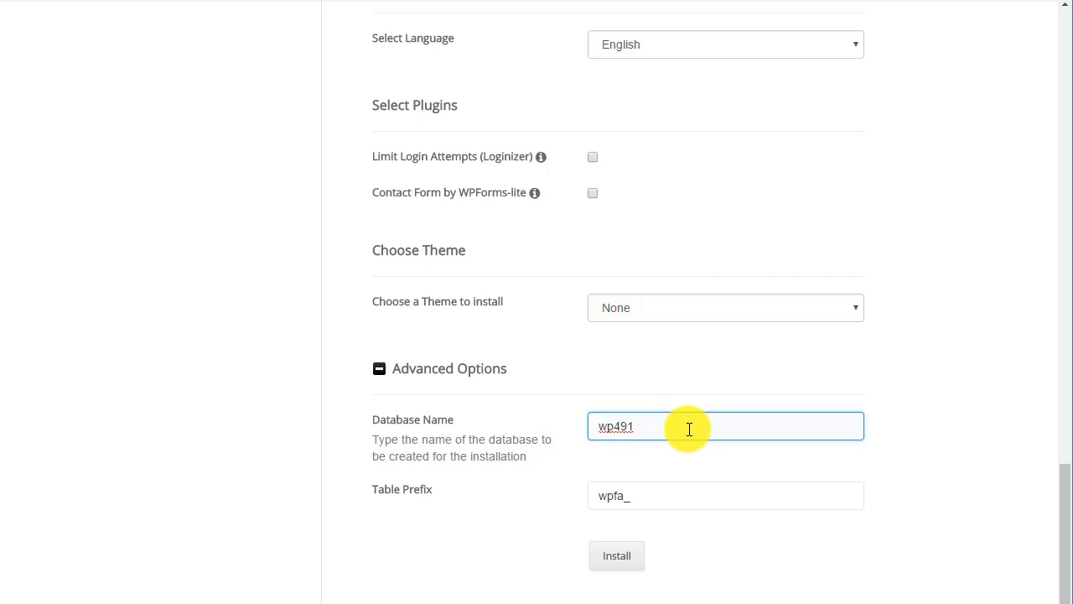
key("BackSpace")
key("BackSpace")
key("BackSpace")
key("BackSpace")
key("BackSpace")
type("mlp13")
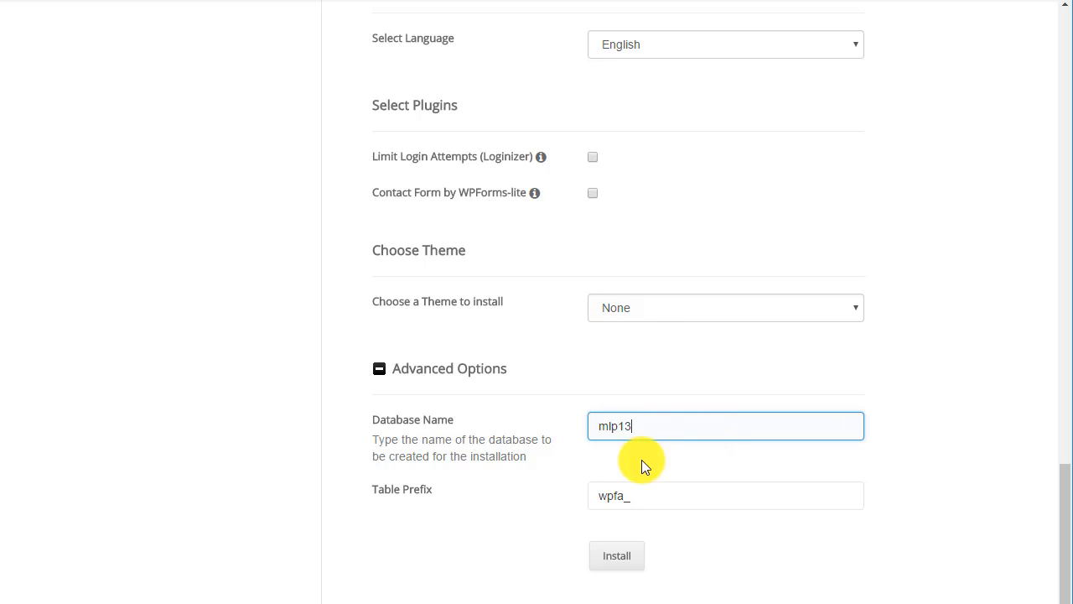
Step: Overwrite wpfa in the table prefix with mlp so it reads mlp13_
left_click(626, 497)
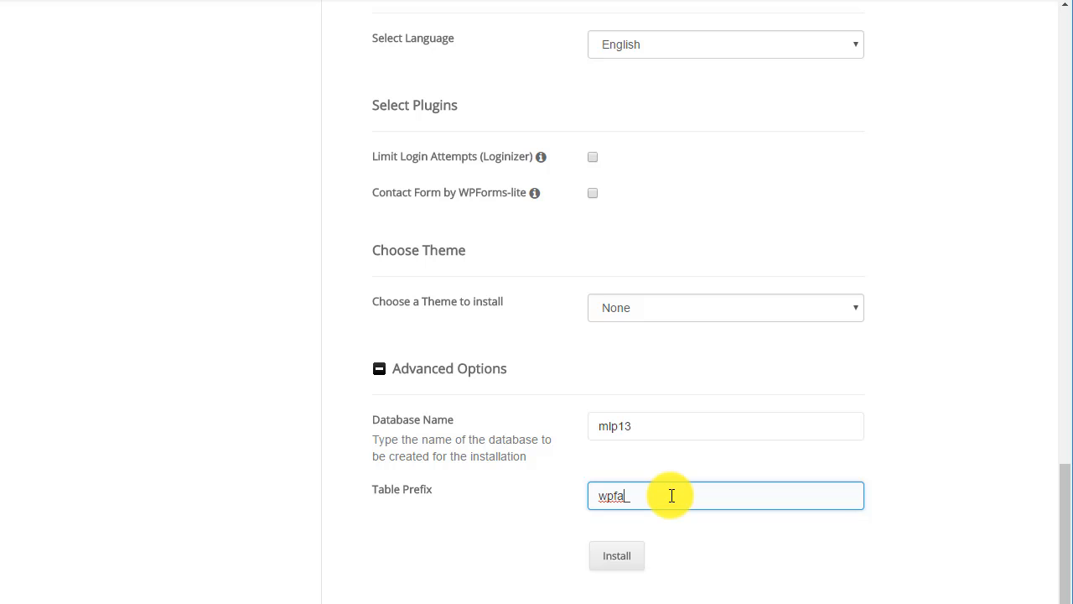
key("BackSpace")
key("BackSpace")
key("BackSpace")
key("BackSpace")
type("mlp13_")
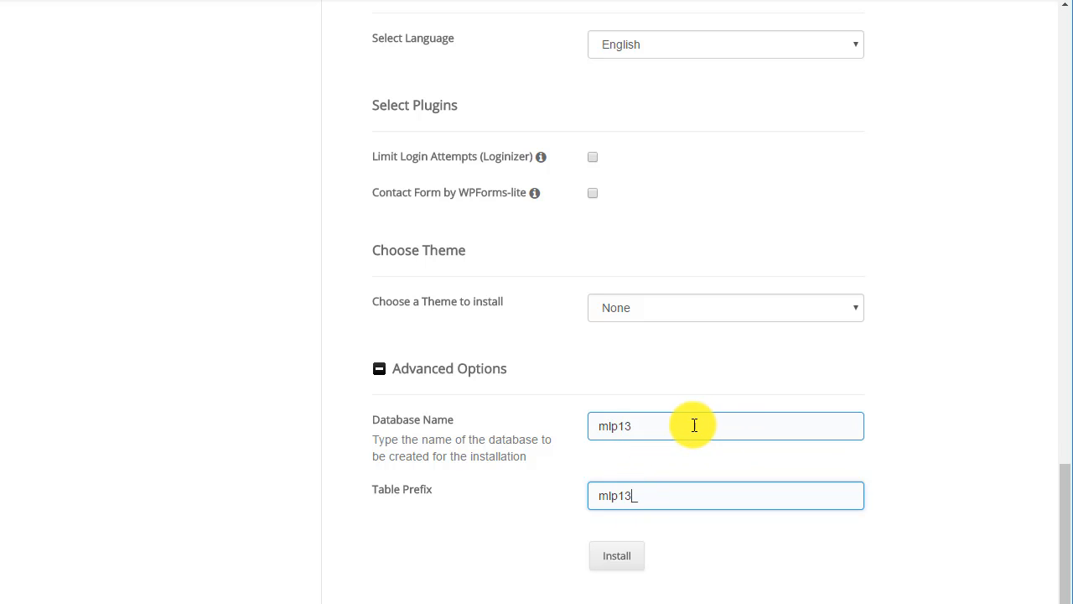
scroll(695, 428, "up", 10)
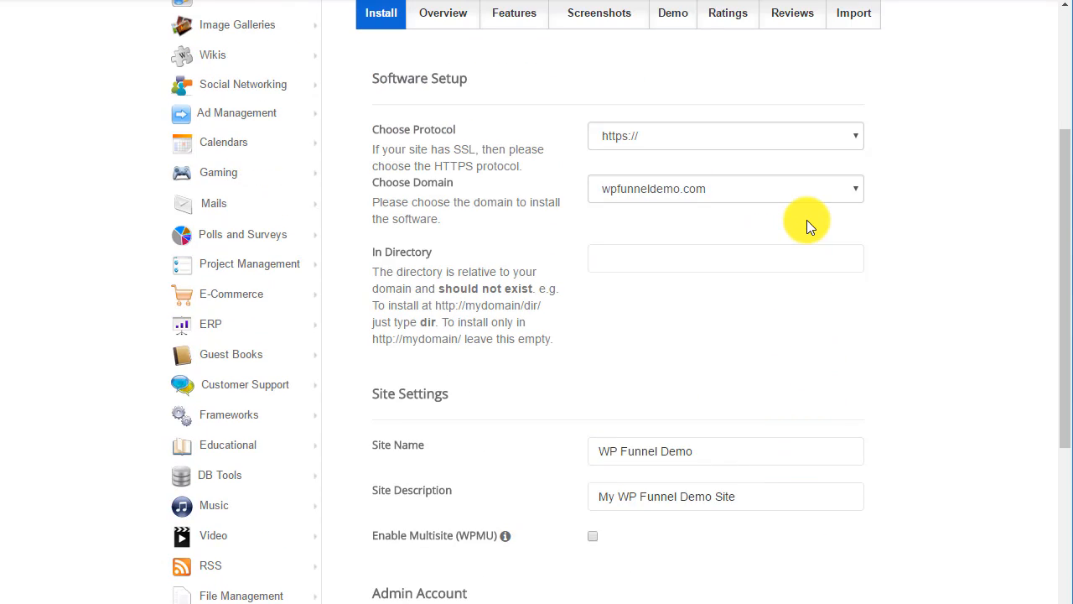
scroll(807, 225, "up", 3)
scroll(835, 233, "down", 2)
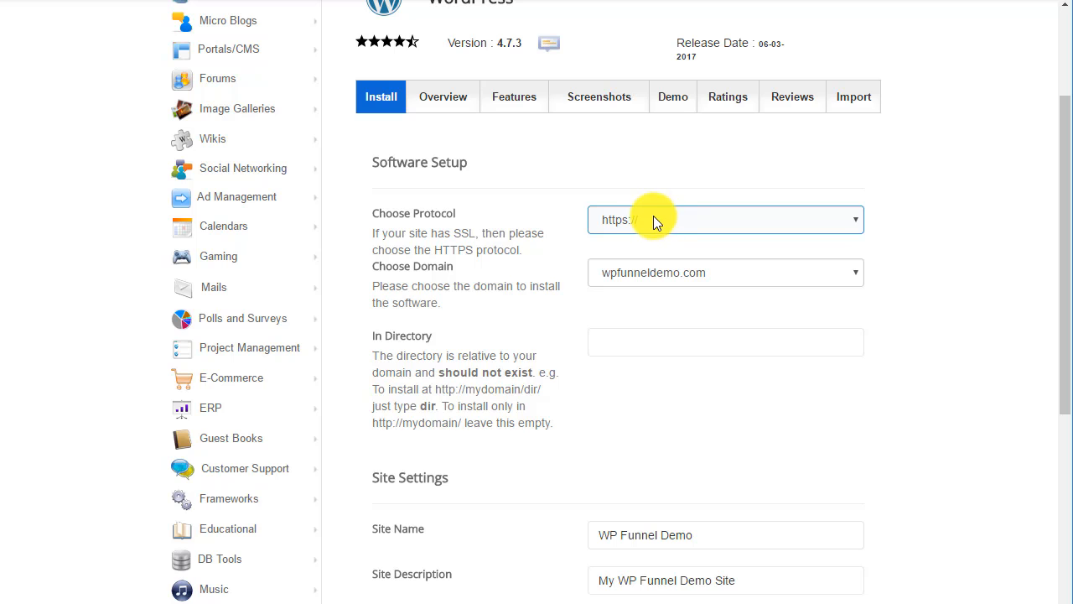
scroll(708, 264, "down", 3)
scroll(765, 313, "down", 1)
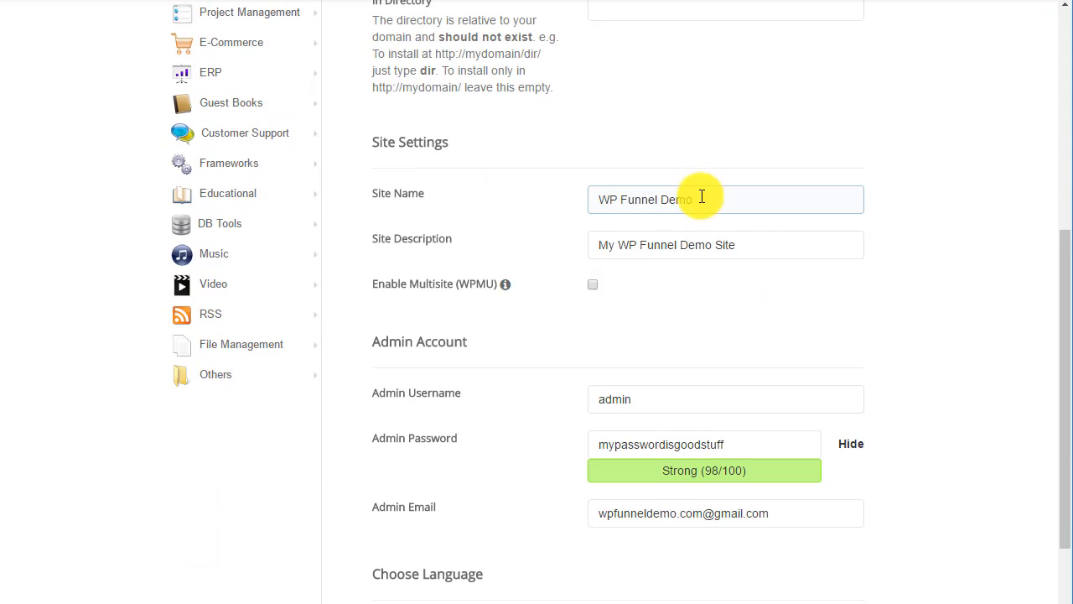
scroll(688, 196, "down", 2)
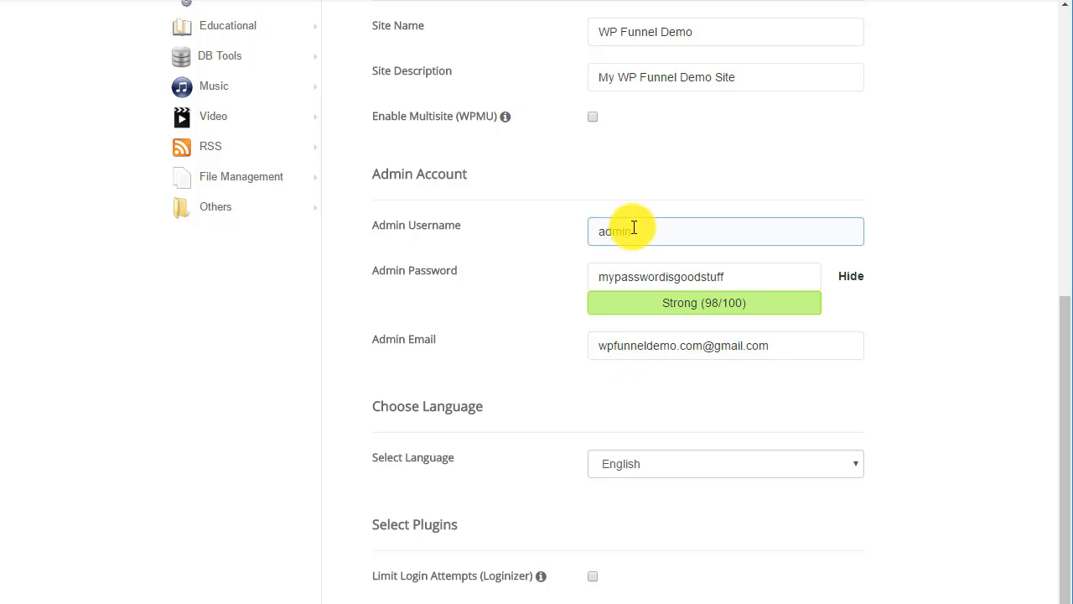
left_click(660, 275)
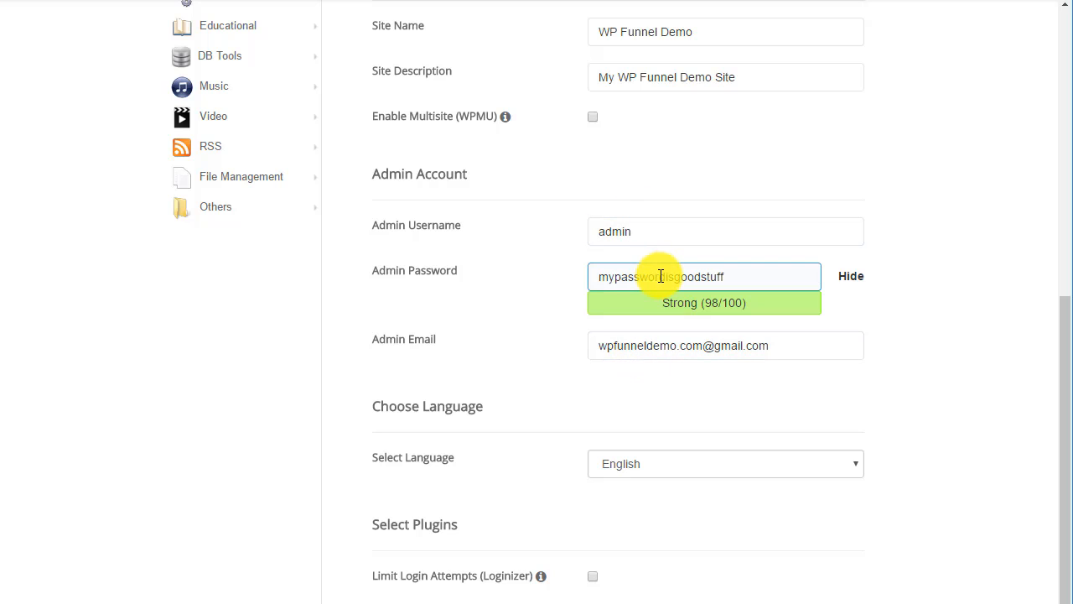
left_click(709, 348)
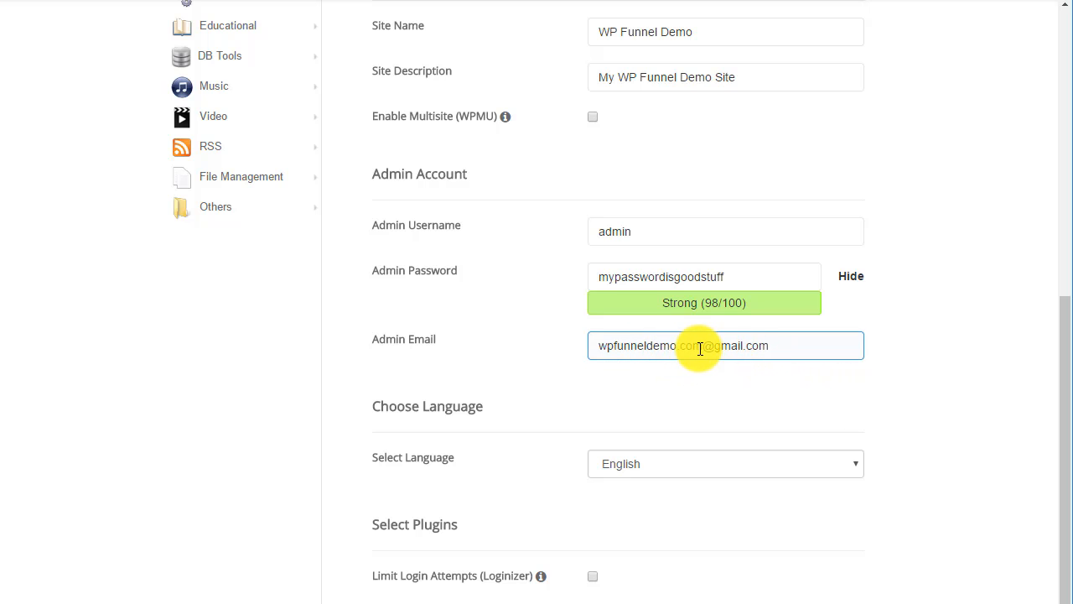
scroll(584, 248, "down", 4)
scroll(602, 250, "down", 1)
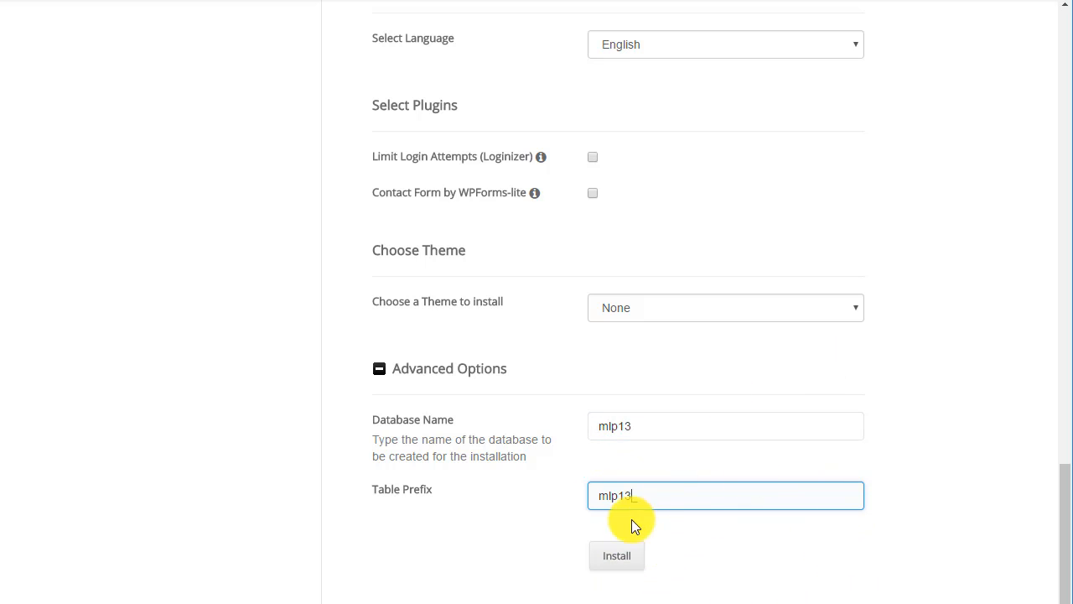
Step: Run the WordPress install for wpfunneldemo.com until success shows the site and wp-admin URLs
left_click(632, 560)
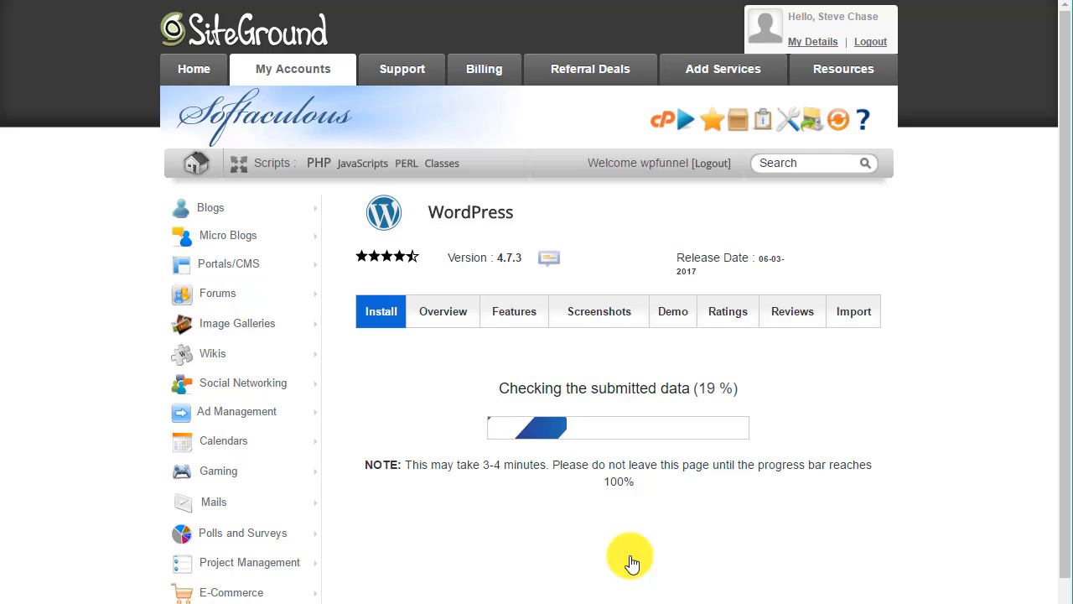
scroll(630, 556, "down", 2)
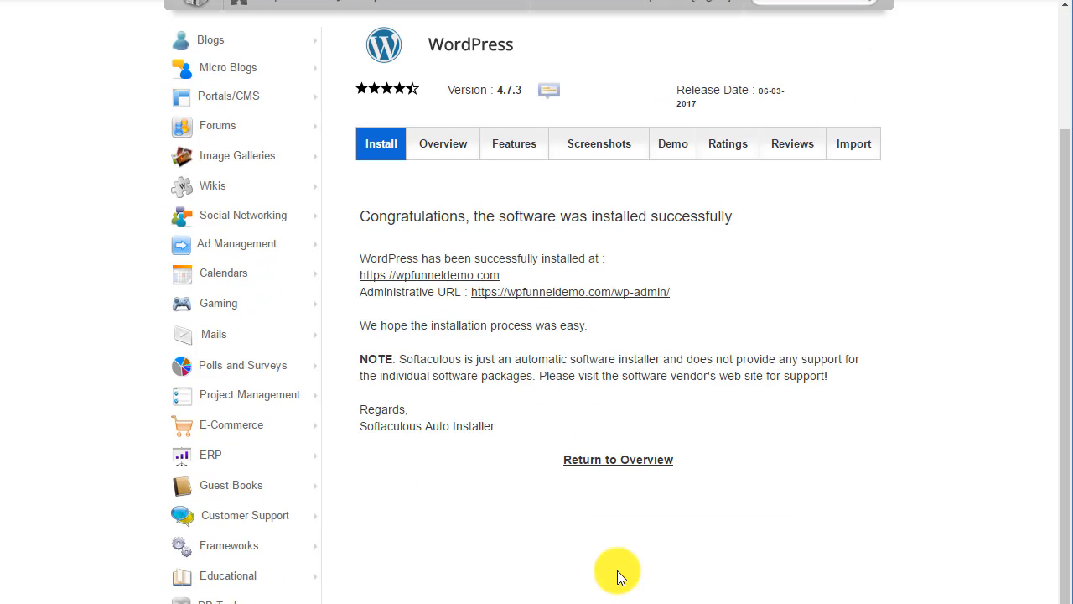
scroll(618, 577, "up", 2)
scroll(618, 577, "down", 2)
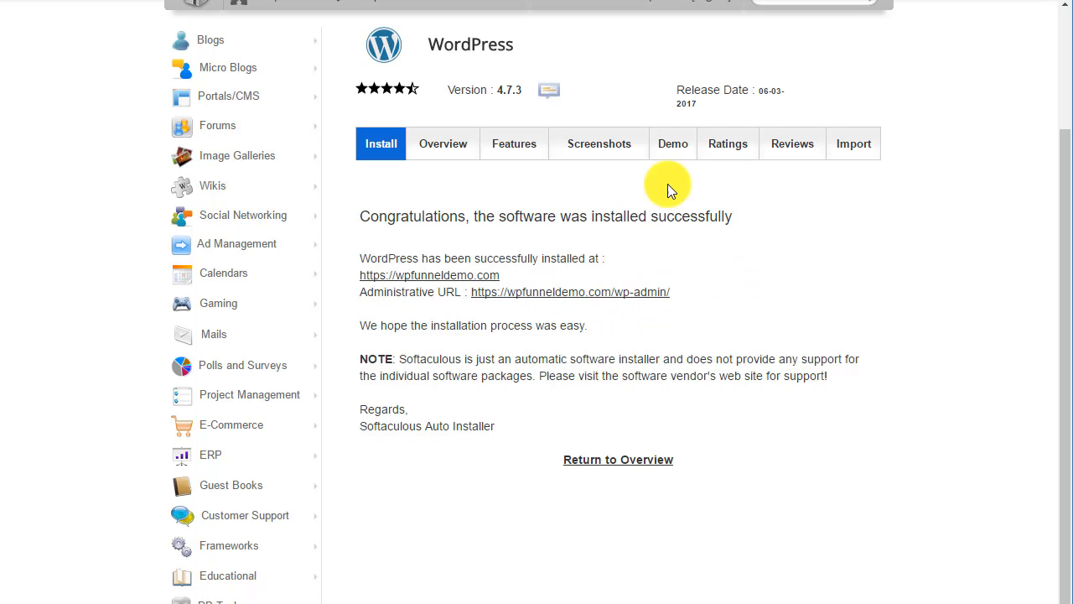
left_click(444, 280)
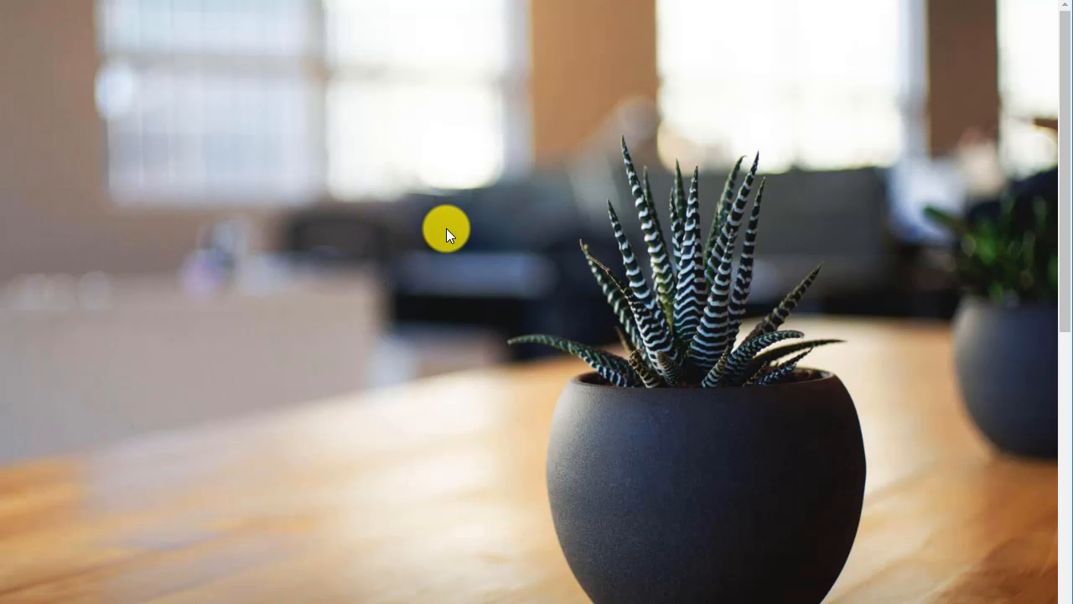
scroll(445, 227, "down", 4)
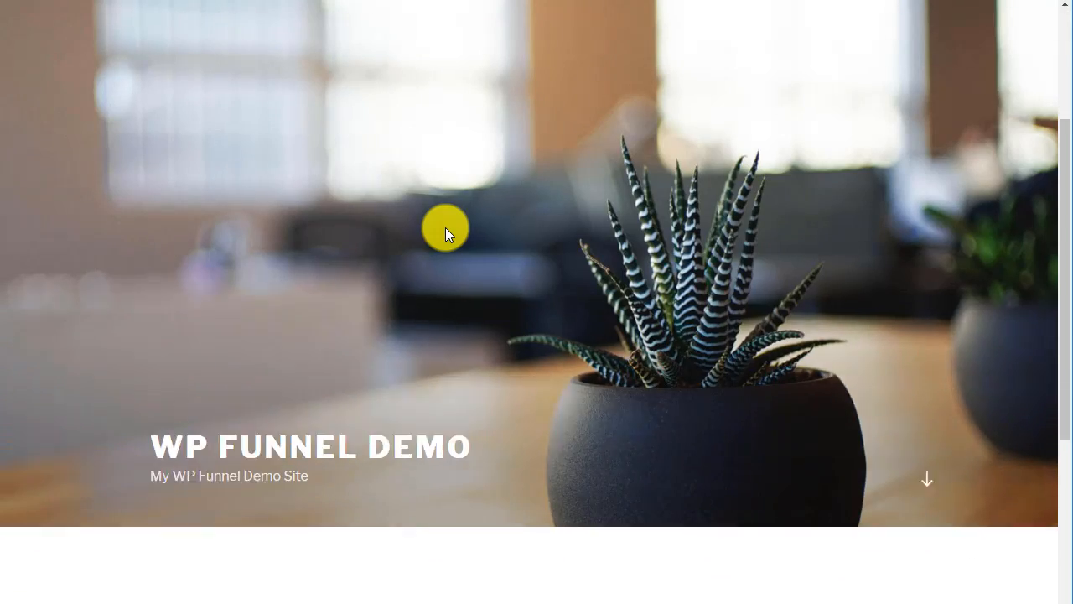
scroll(446, 227, "down", 1)
scroll(445, 228, "down", 3)
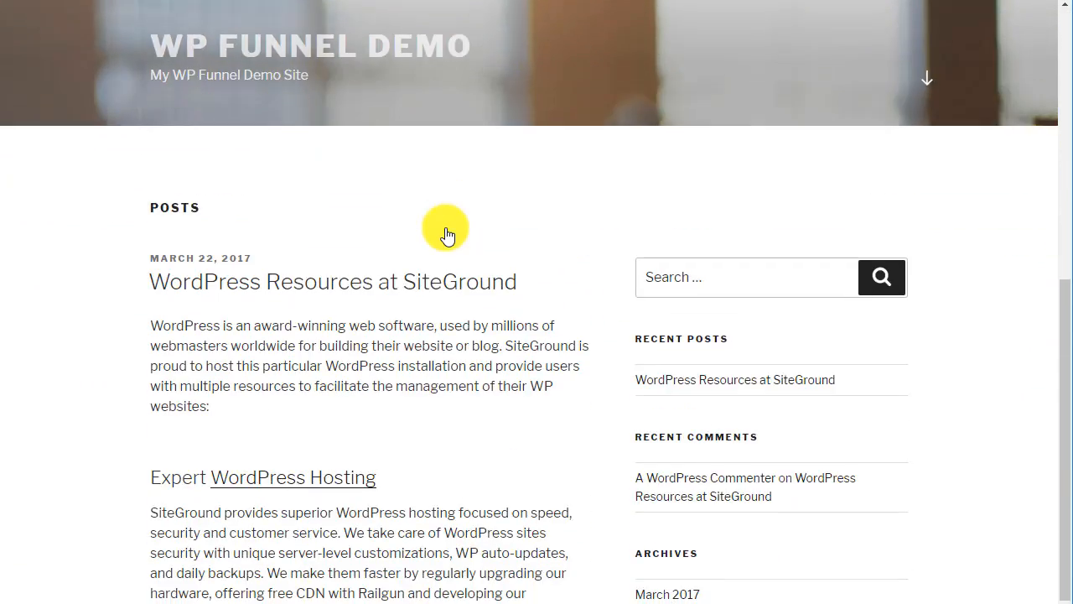
scroll(445, 227, "down", 4)
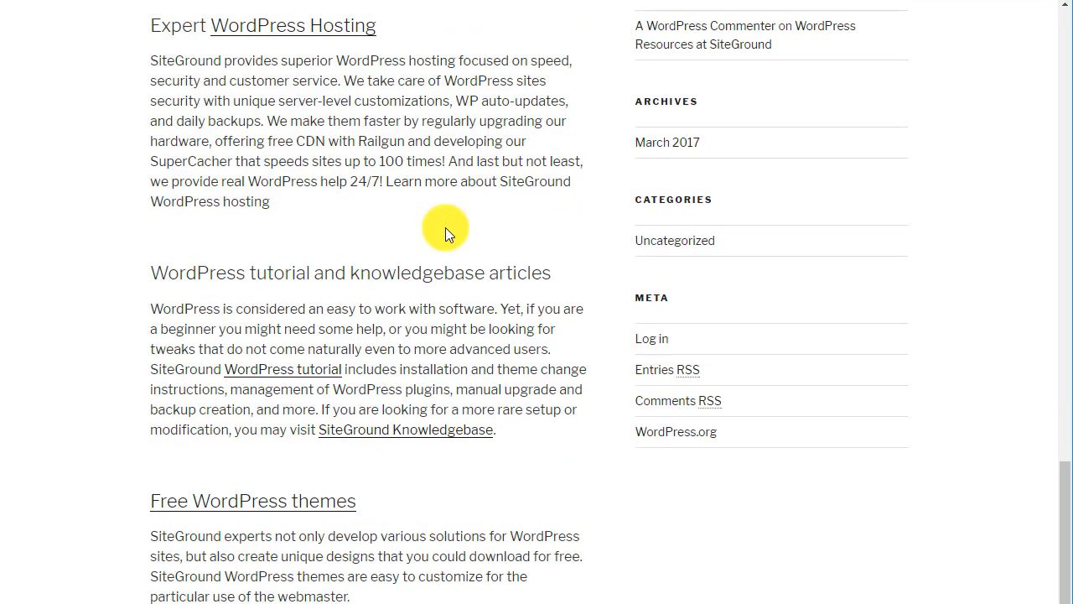
scroll(446, 227, "up", 12)
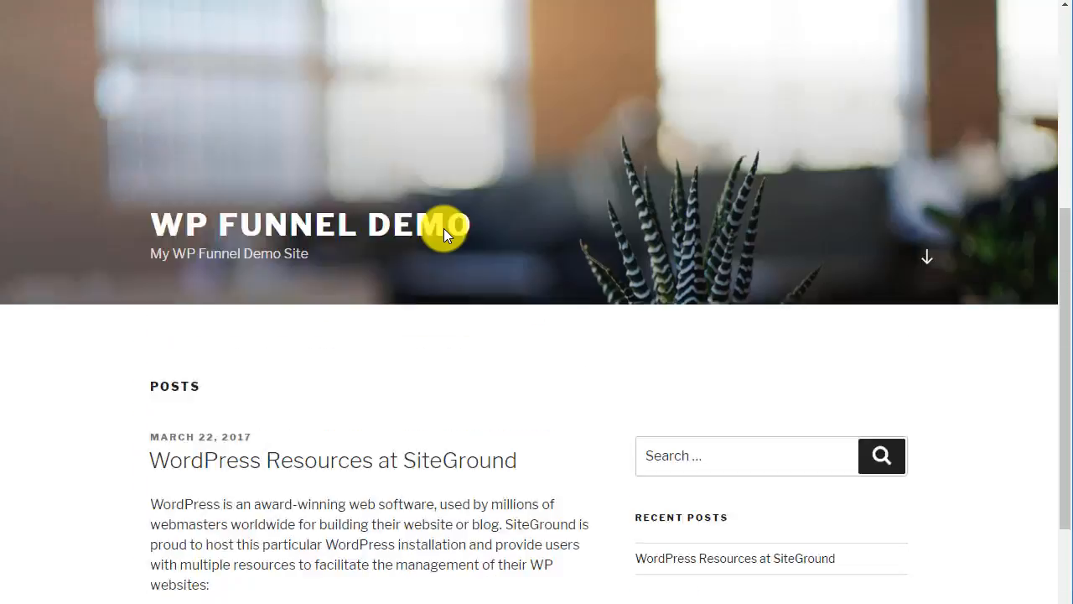
scroll(443, 228, "down", 2)
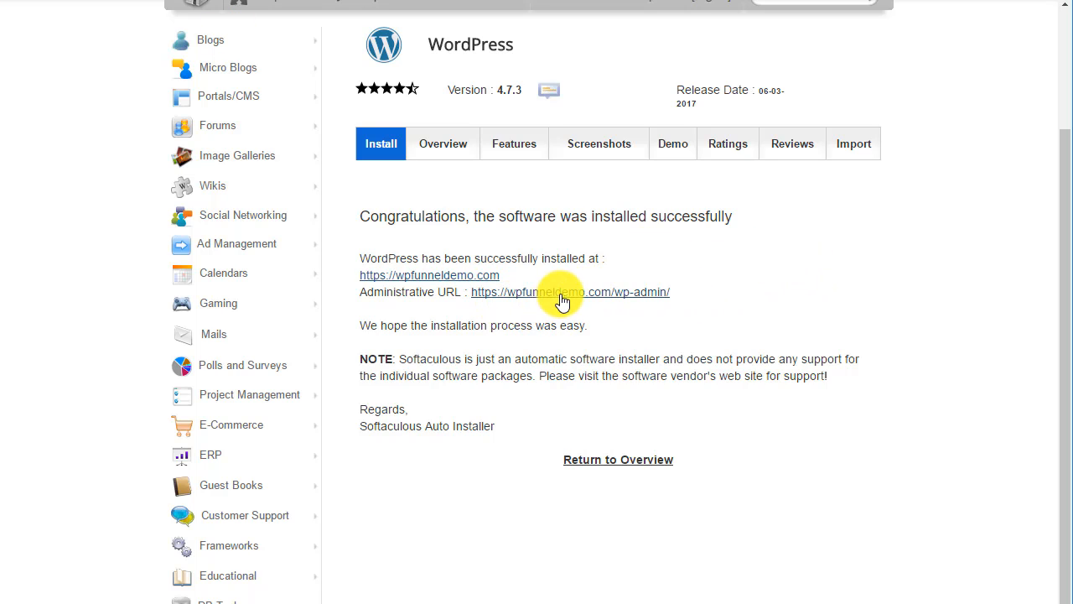
Step: Open the wpfunneldemo.com/wp-admin/ administrative URL from the Softaculous installation success page
left_click(617, 293)
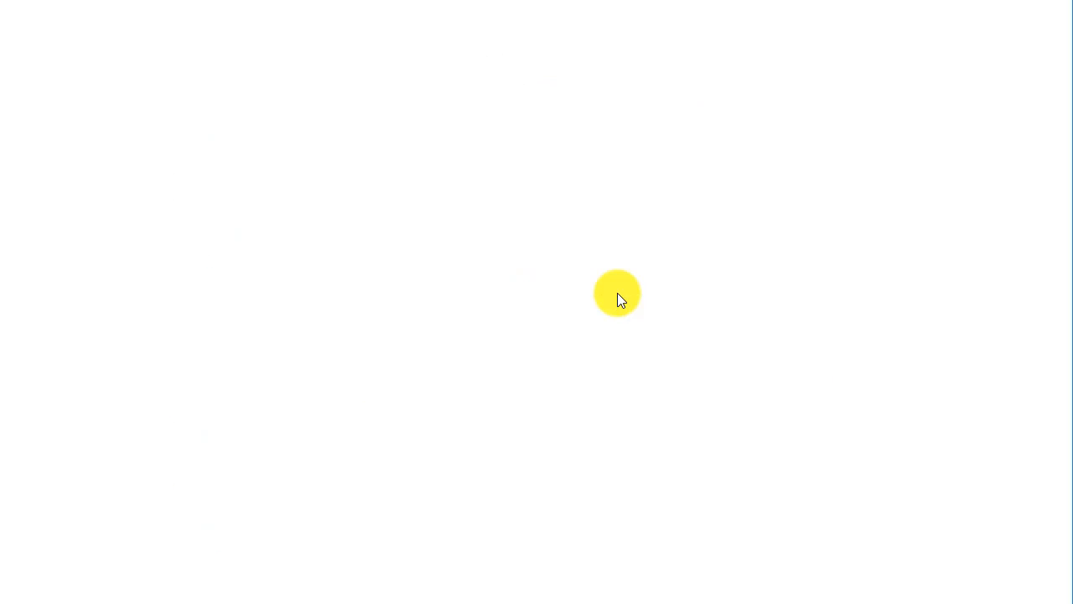